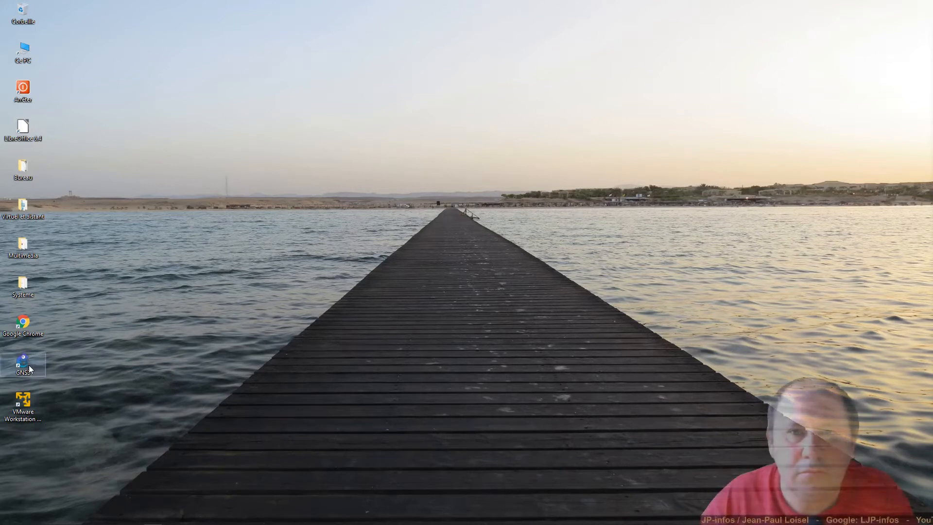
# - Launch GNS3 and open the Pfsense project from the Projects library
pyautogui.doubleClick(23, 362)
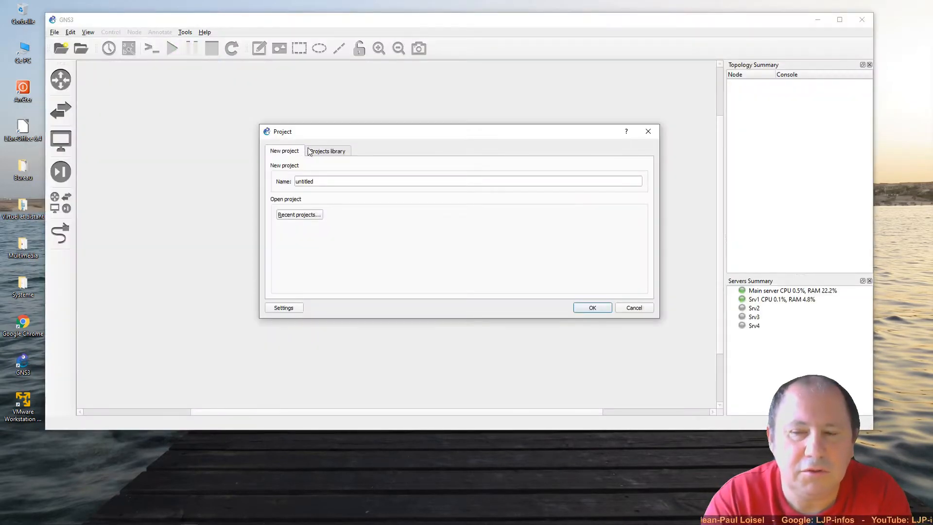
pyautogui.click(325, 152)
pyautogui.click(309, 175)
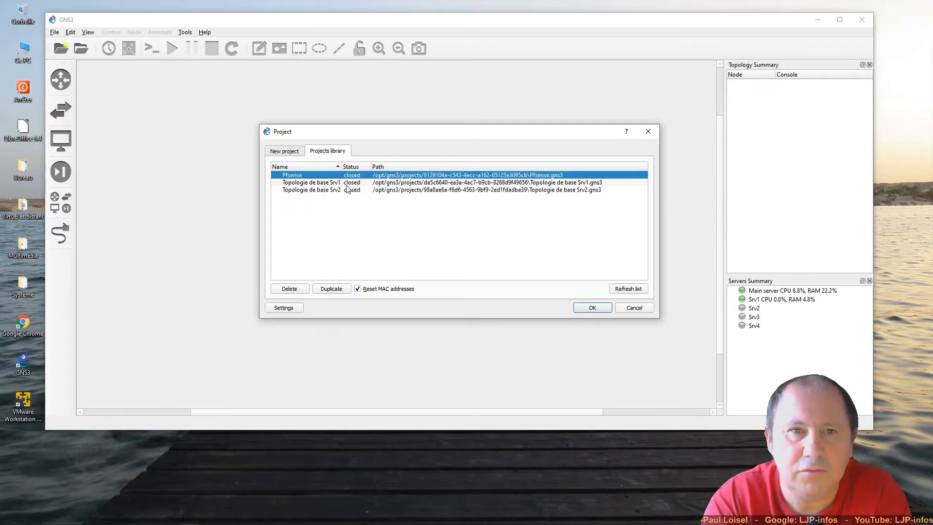
pyautogui.click(592, 308)
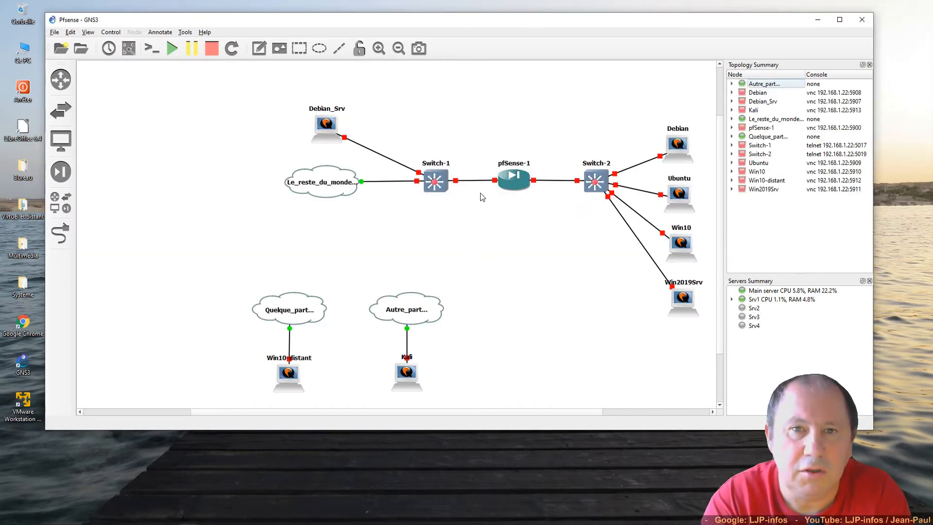
# - Start the pfSense-1, Switch-1, Switch-2 and Win10 nodes
pyautogui.rightClick(508, 182)
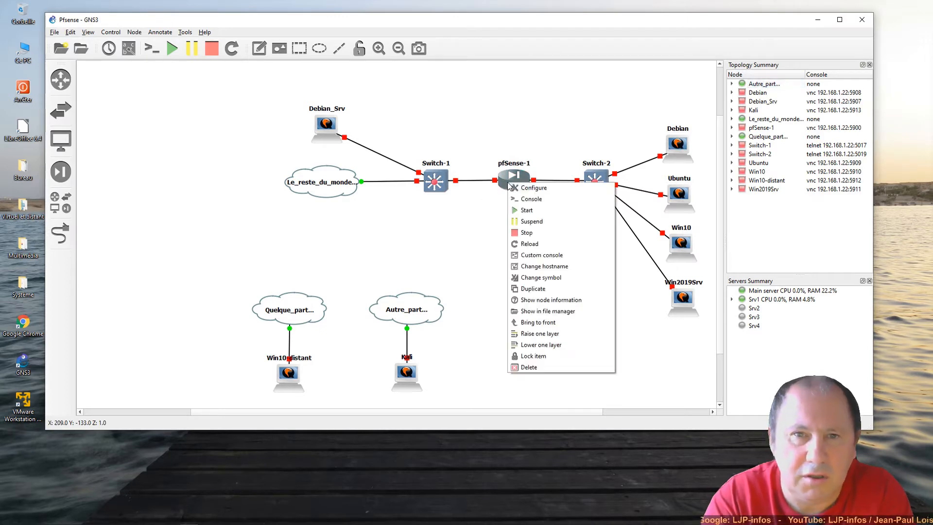
pyautogui.click(544, 210)
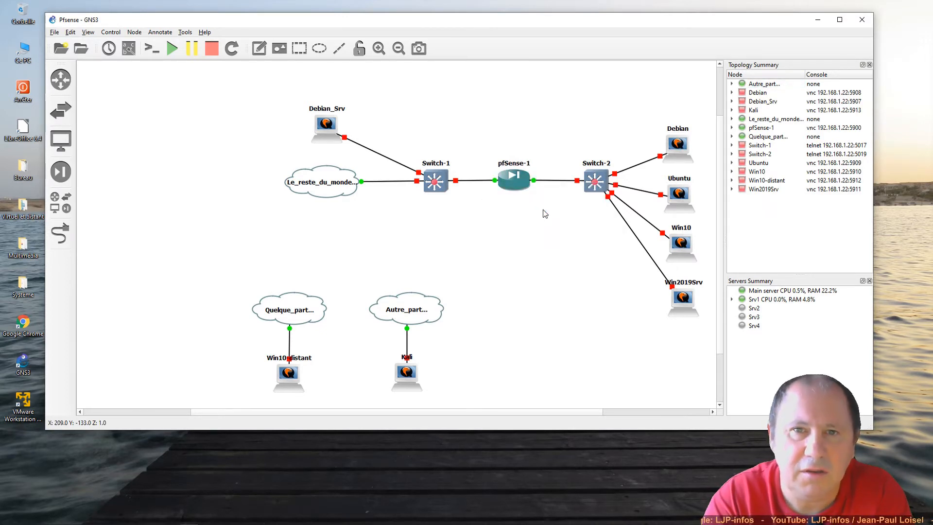
pyautogui.rightClick(442, 185)
pyautogui.click(460, 221)
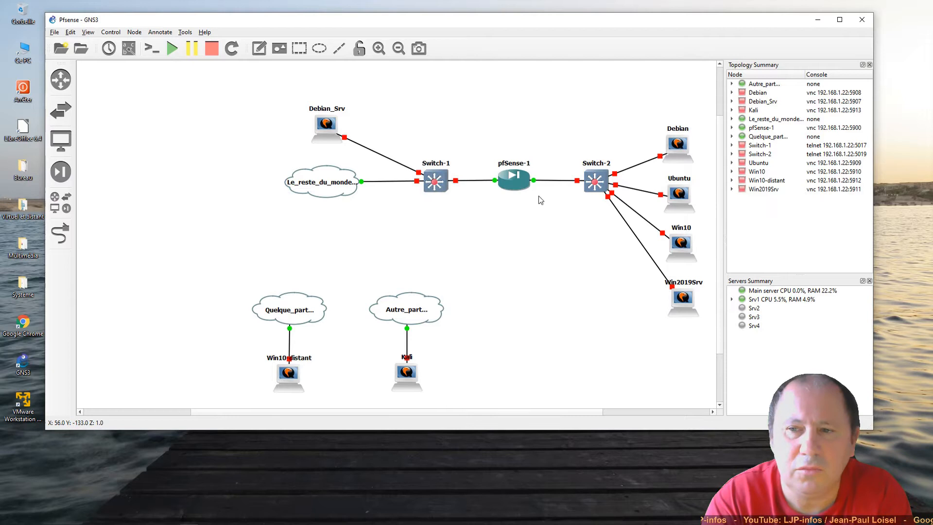
pyautogui.rightClick(599, 182)
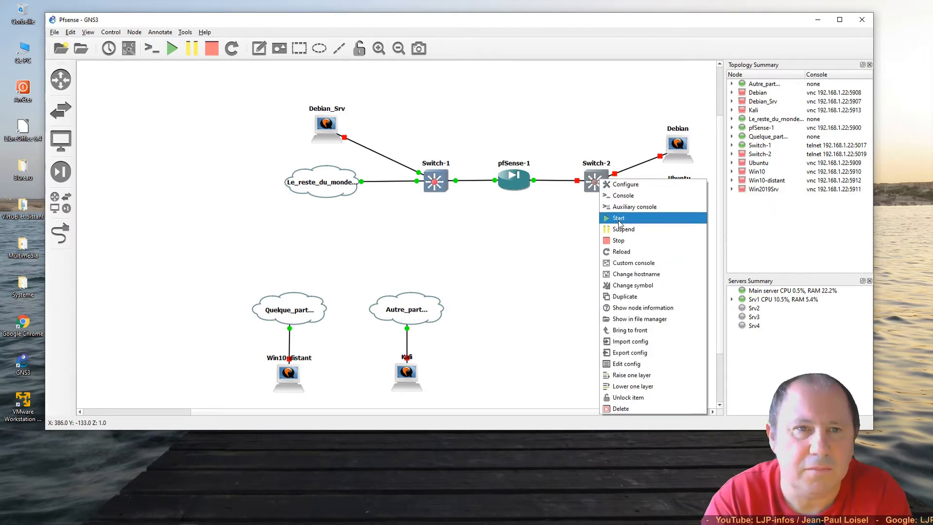
pyautogui.click(620, 223)
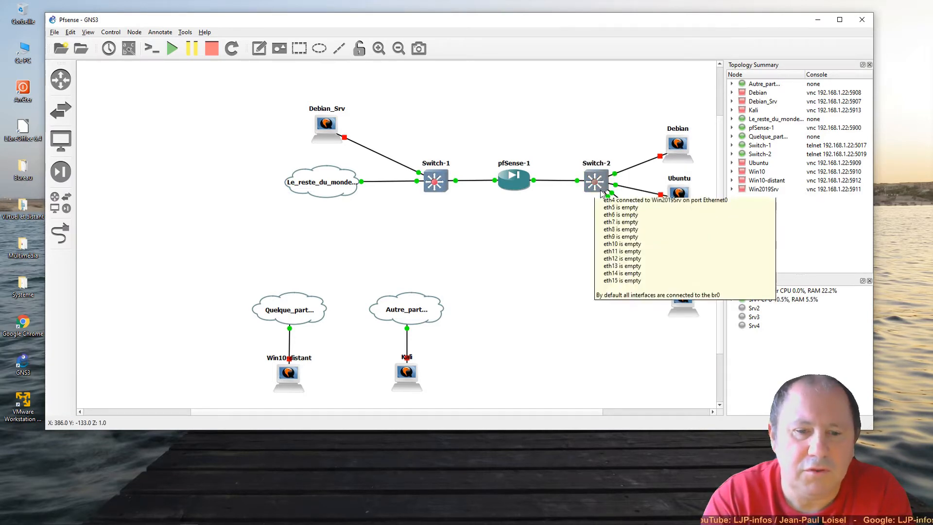
pyautogui.rightClick(675, 240)
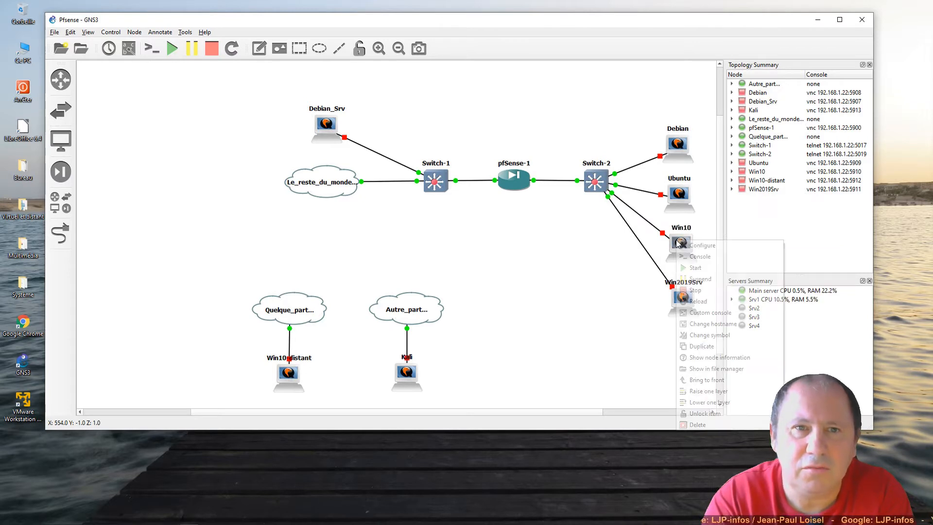
pyautogui.click(693, 268)
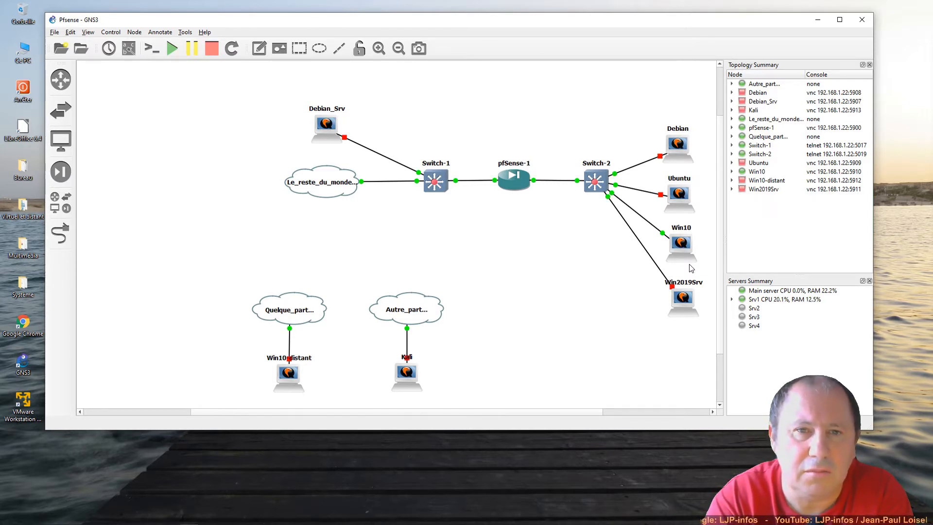
pyautogui.doubleClick(517, 184)
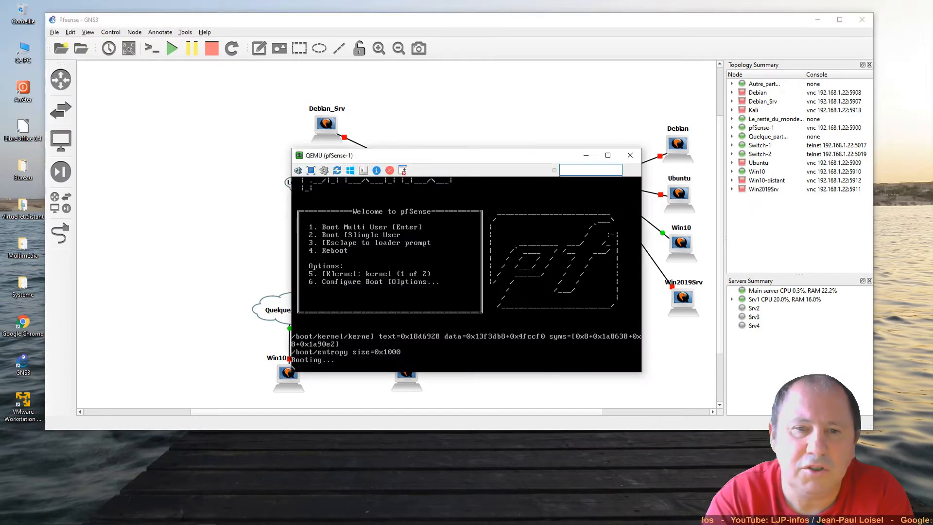
pyautogui.moveTo(499, 159); pyautogui.dragTo(219, 157)
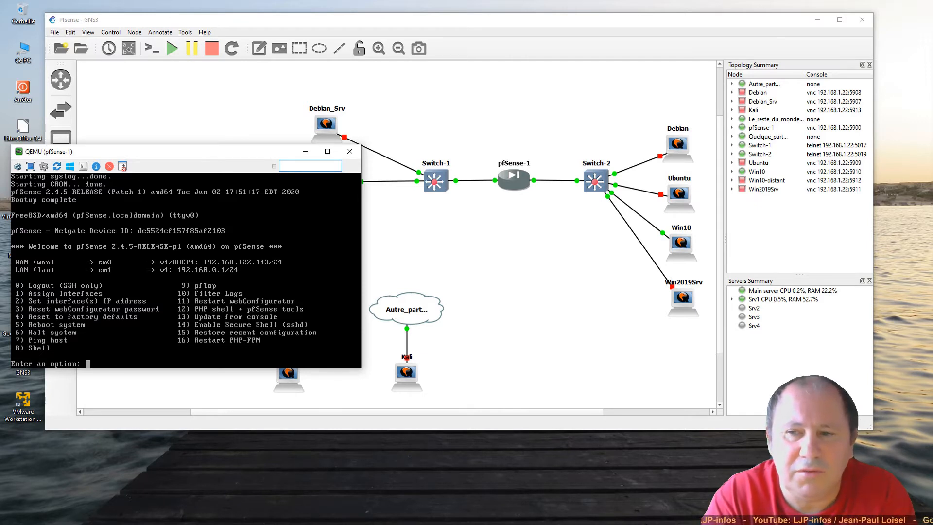
pyautogui.click(356, 153)
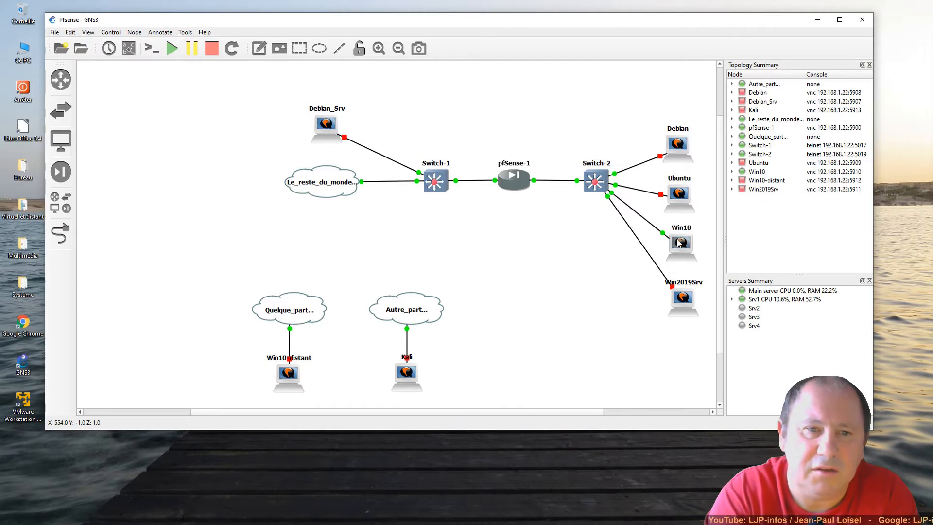
# - Open the Win10 node's QEMU console and bring up the Windows desktop context menu
pyautogui.doubleClick(679, 243)
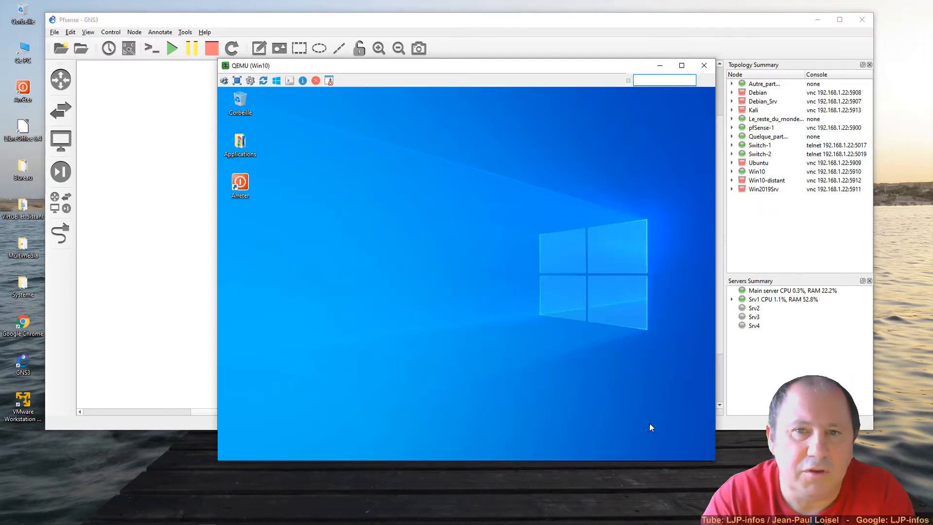
pyautogui.moveTo(637, 460)
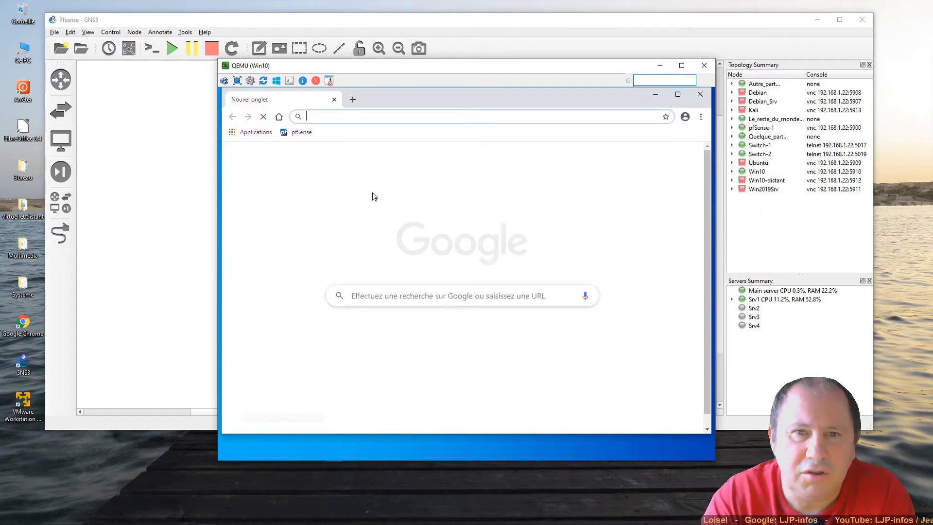
pyautogui.rightClick(410, 447)
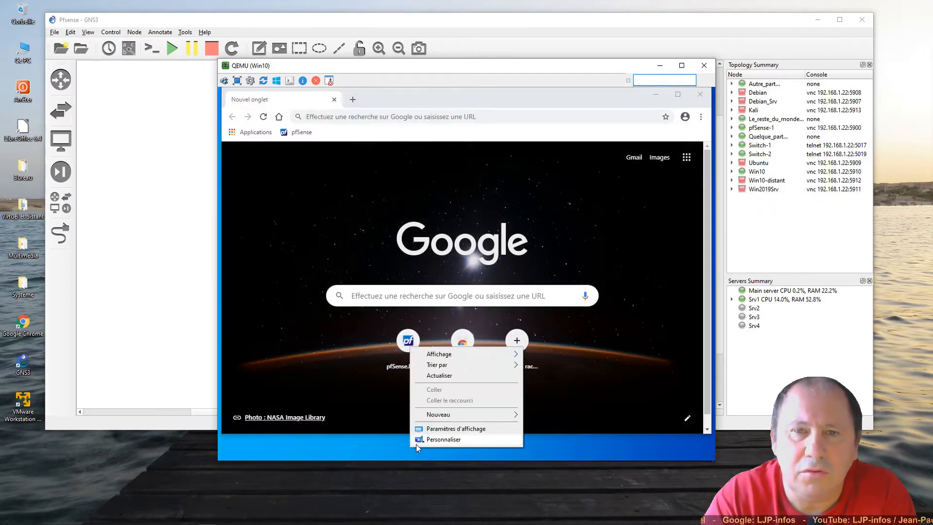
# - Change the Win10 VM display resolution to 1280 × 800, keep it, and close Settings
pyautogui.click(447, 437)
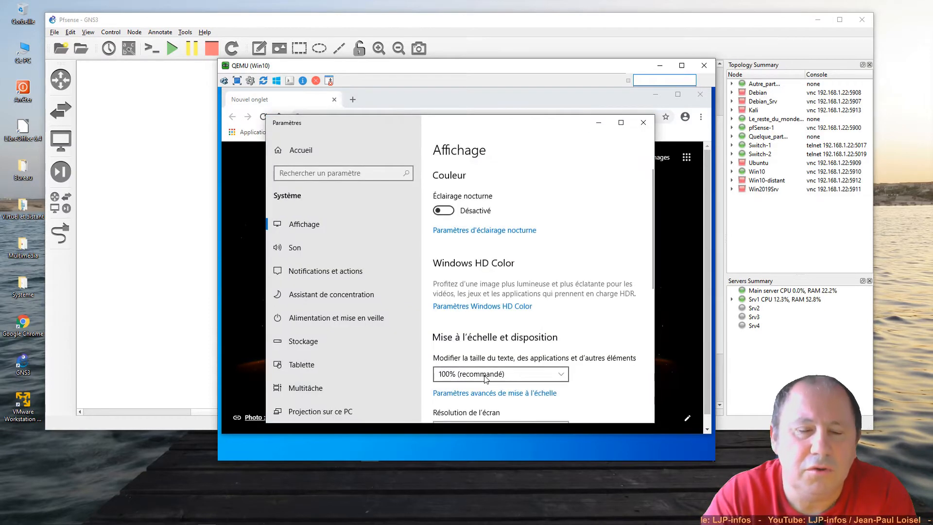
pyautogui.scroll(-2, 492, 372)
pyautogui.scroll(-4, 492, 372)
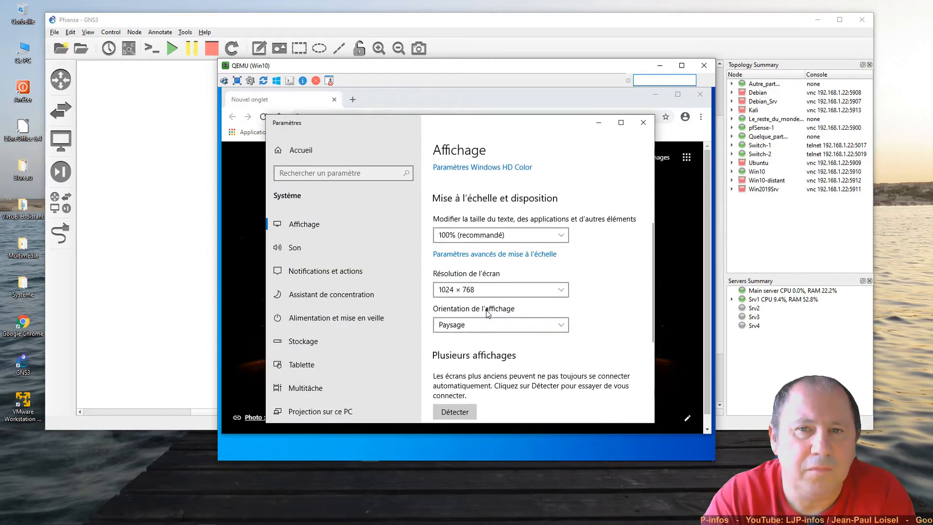
pyautogui.click(484, 291)
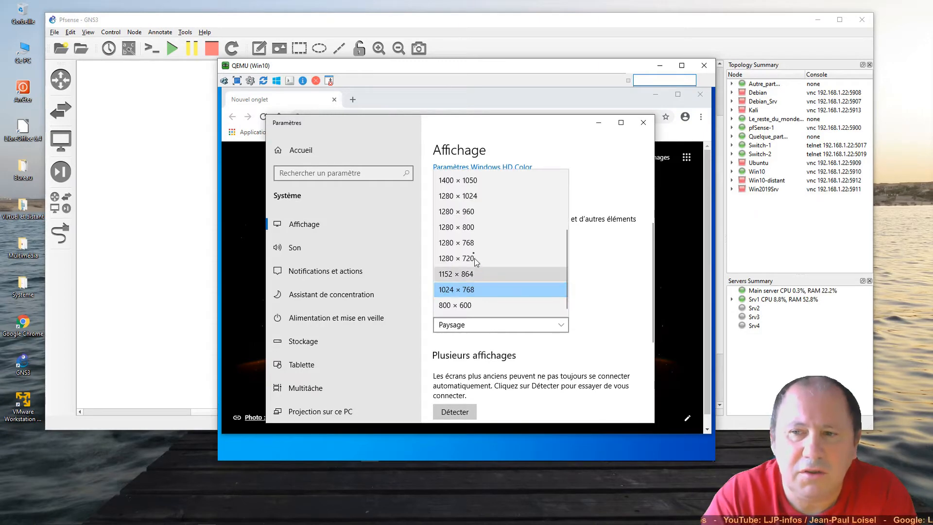
pyautogui.click(471, 232)
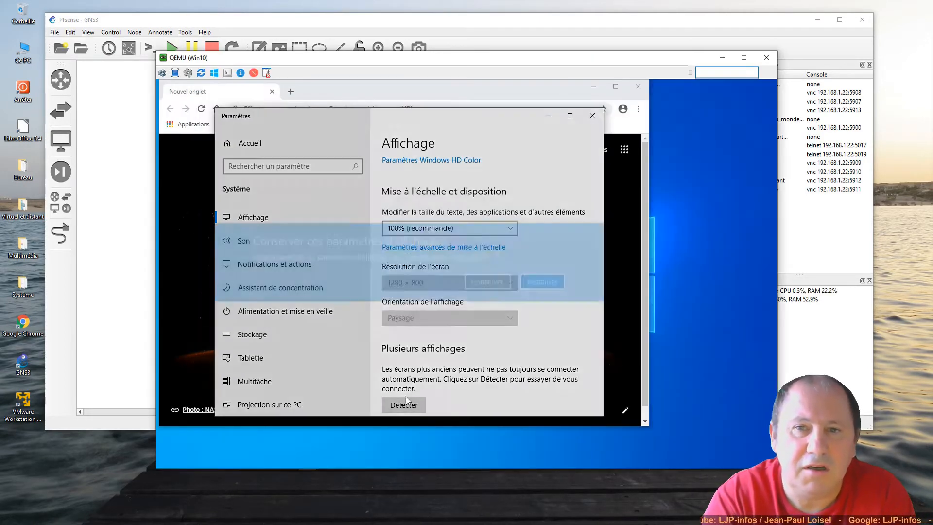
pyautogui.click(472, 281)
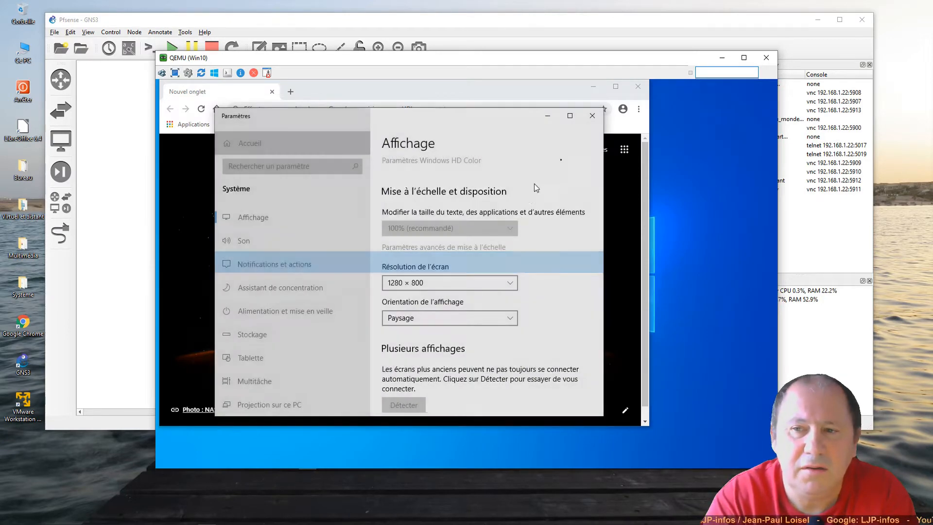
pyautogui.click(590, 116)
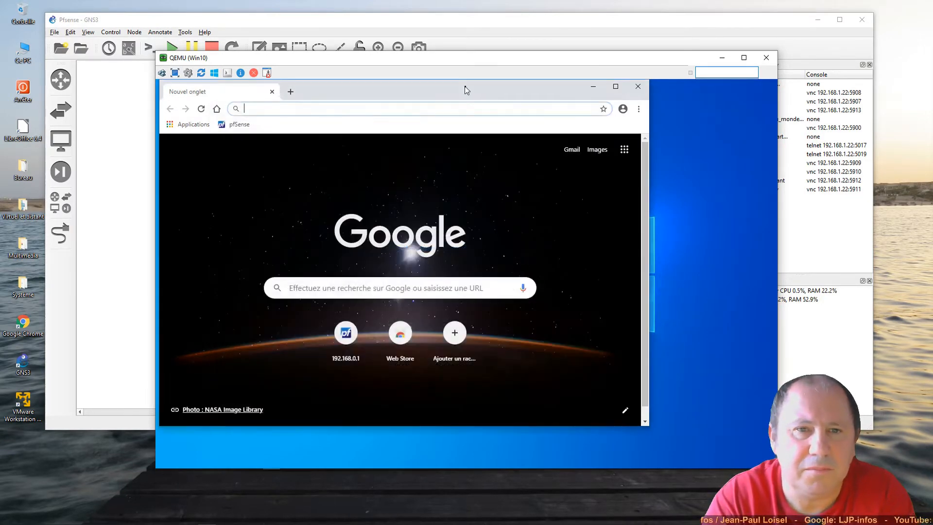
# - Load the pfSense login page at 192.168.0.1 in Chrome and dismiss the translation offer
pyautogui.moveTo(465, 86); pyautogui.dragTo(541, 109)
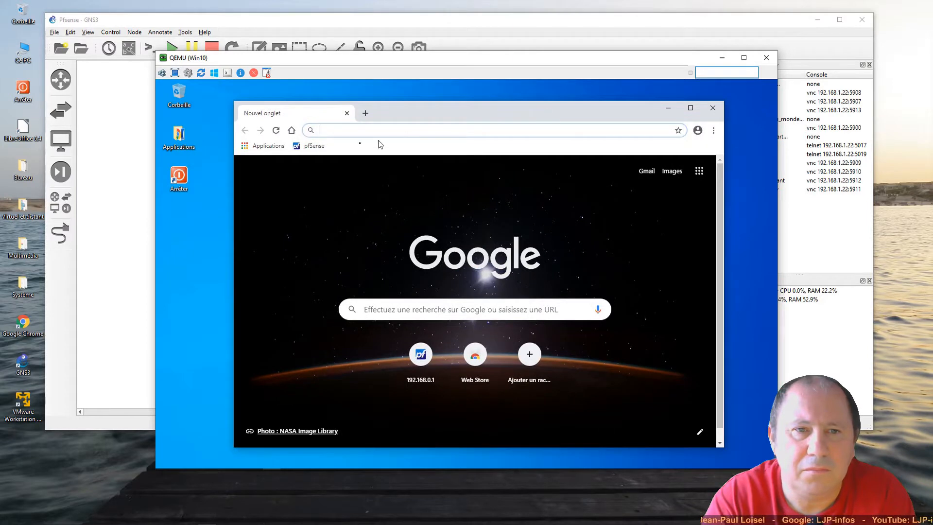
pyautogui.click(313, 146)
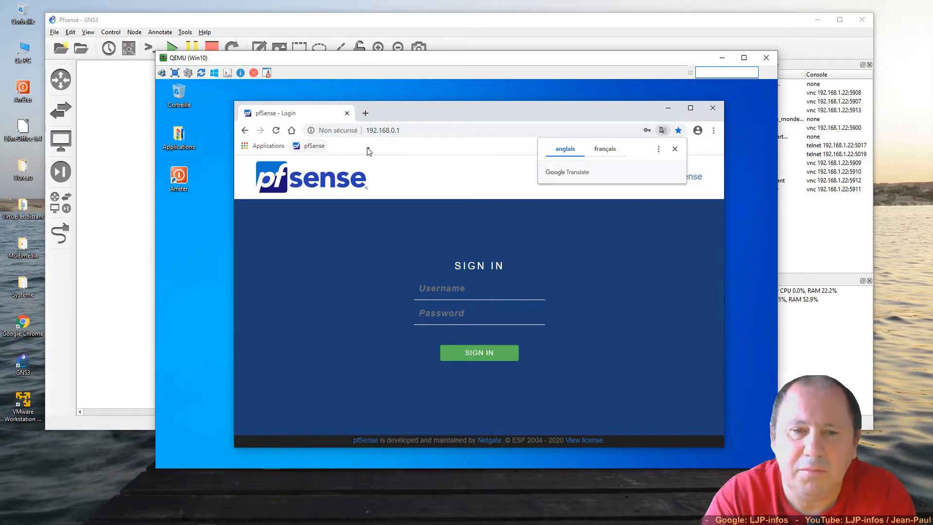
pyautogui.click(676, 149)
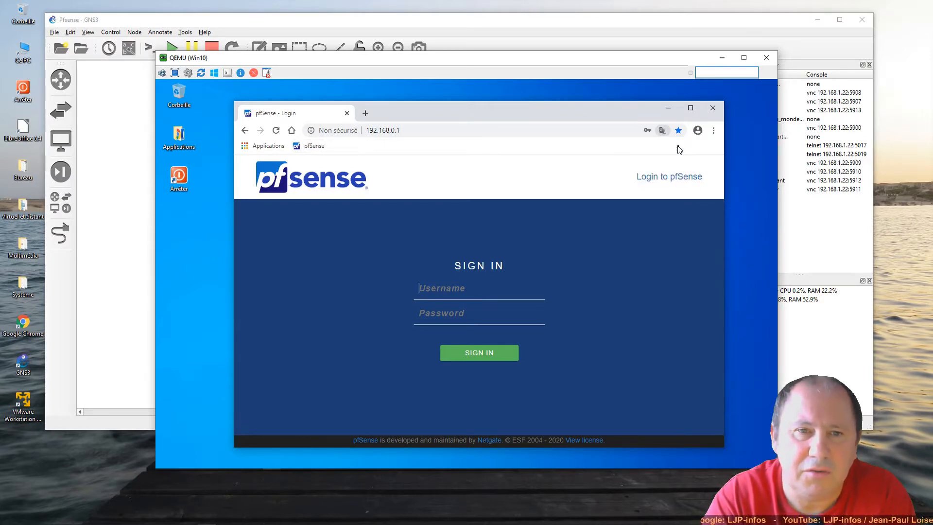
# - Sign in to the webConfigurator as admin with the account password
pyautogui.click(485, 287)
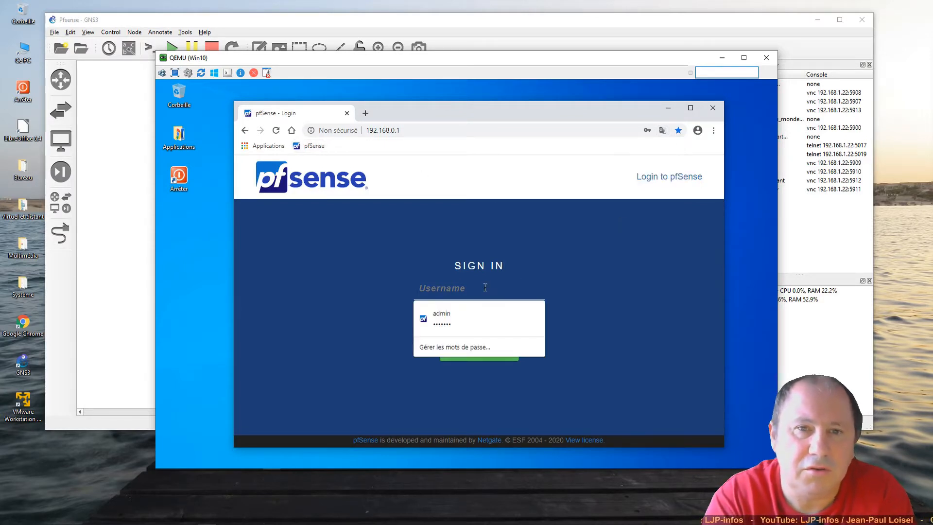
pyautogui.write('admin')
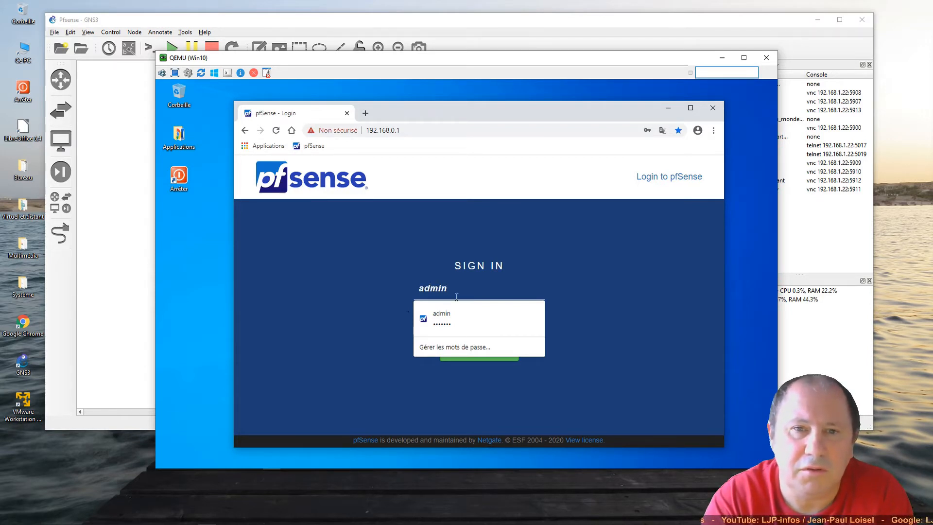
pyautogui.press('Tab')
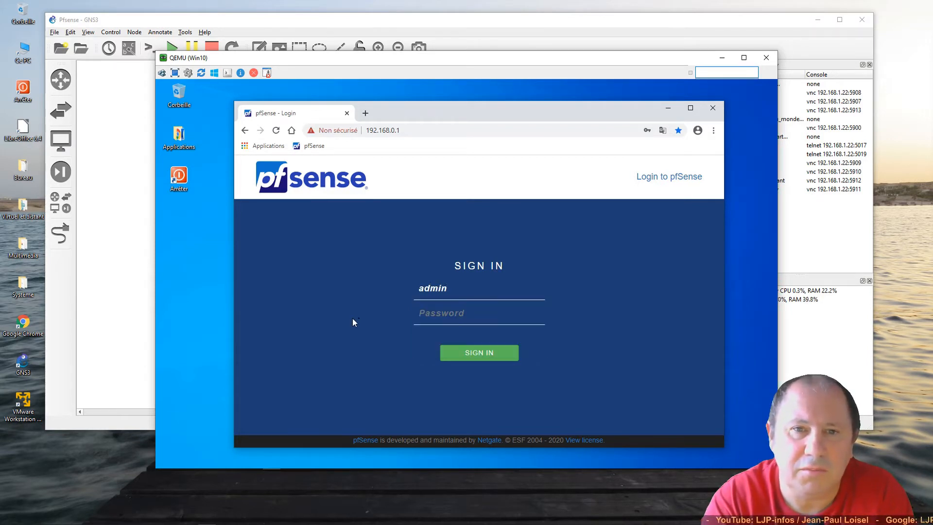
pyautogui.click(440, 315)
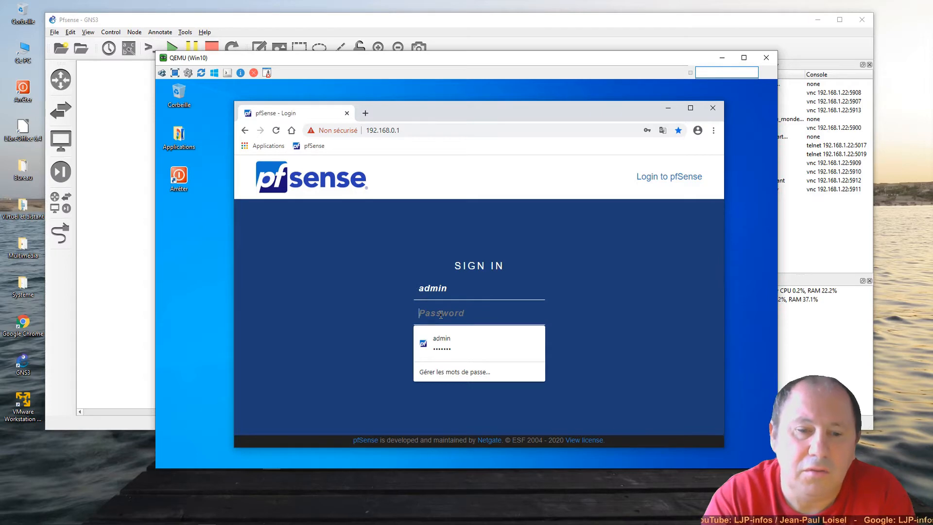
pyautogui.write('pfsense')
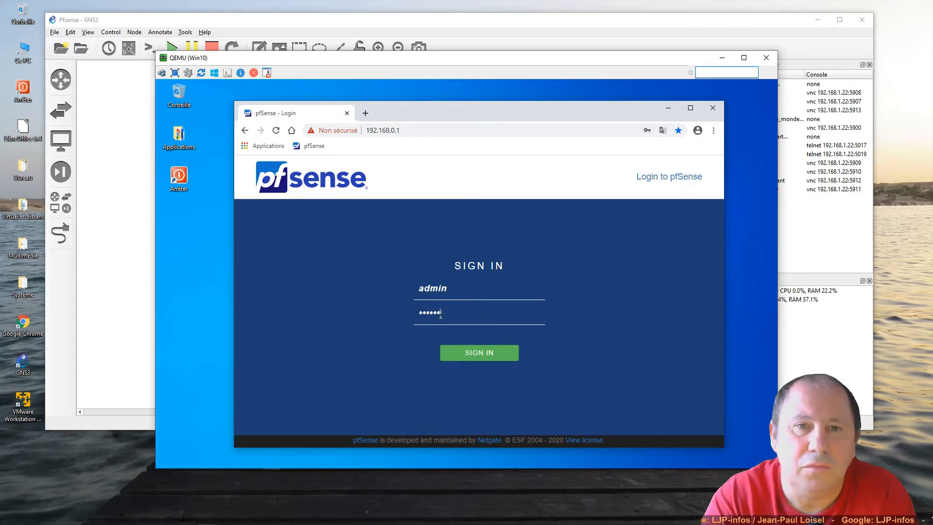
pyautogui.press('Return')
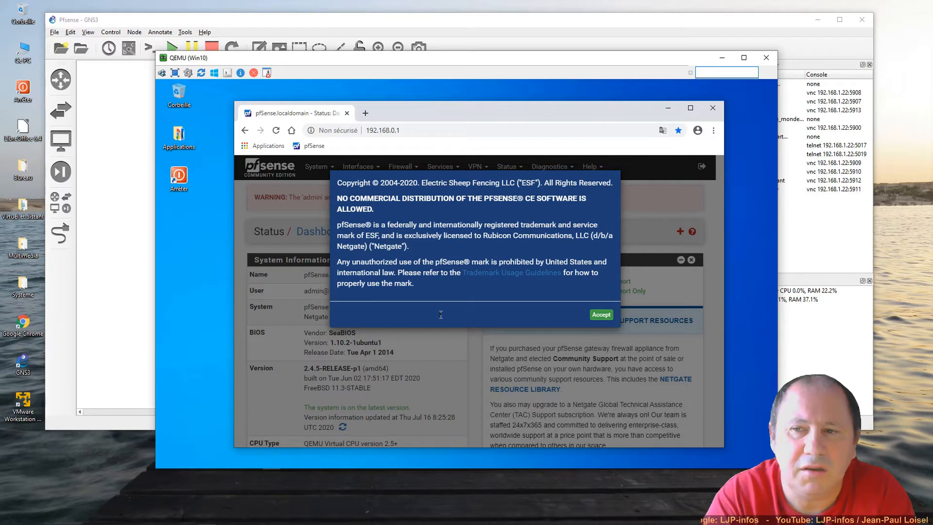
# - Accept the copyright notice and close the survey thank-you message
pyautogui.click(601, 315)
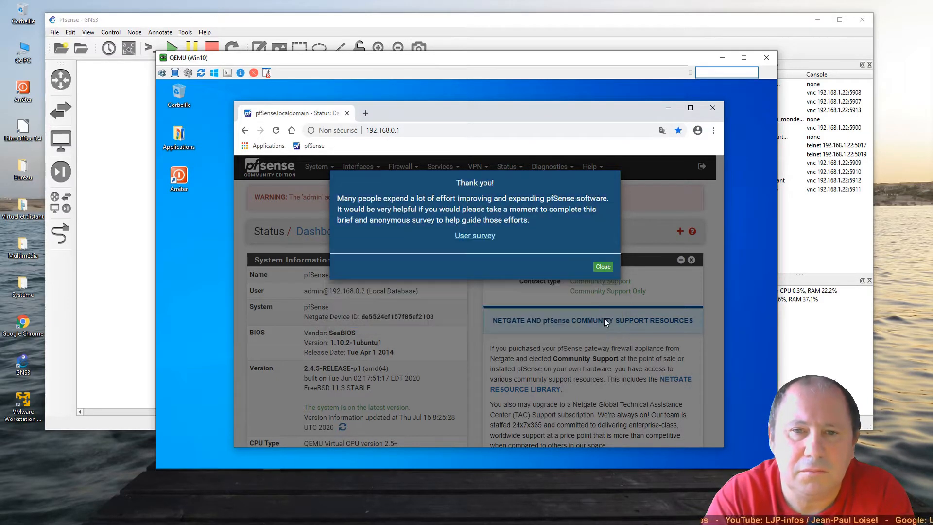
pyautogui.click(603, 267)
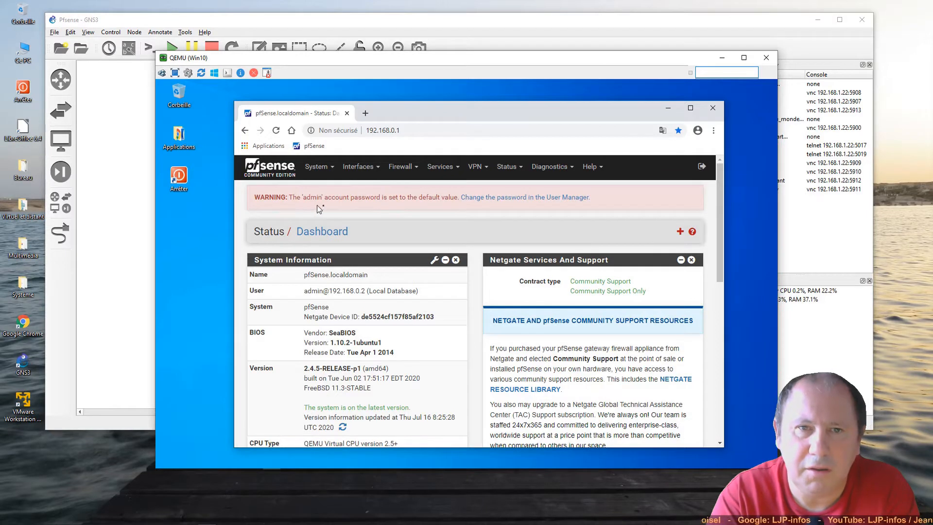
# - Give the admin account a new confirmed password, save it, and update Chrome's stored password
pyautogui.click(519, 200)
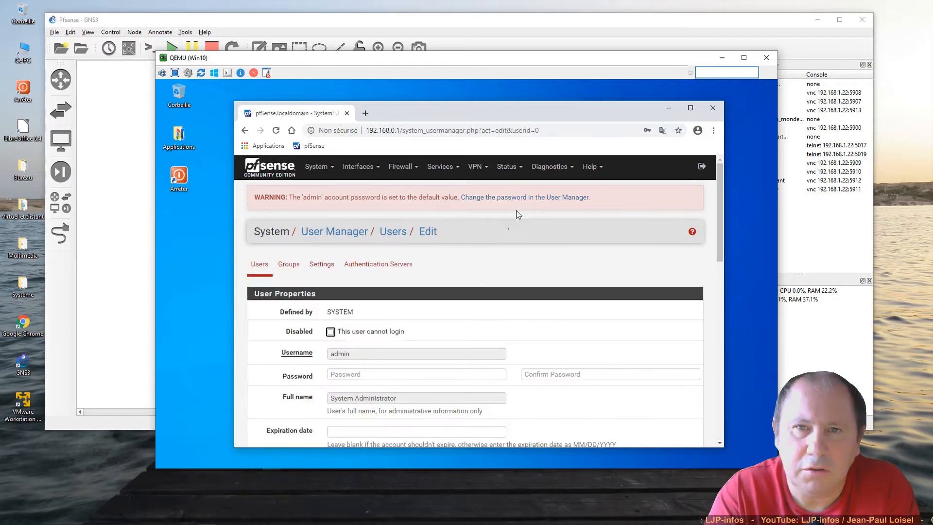
pyautogui.scroll(-2, 378, 355)
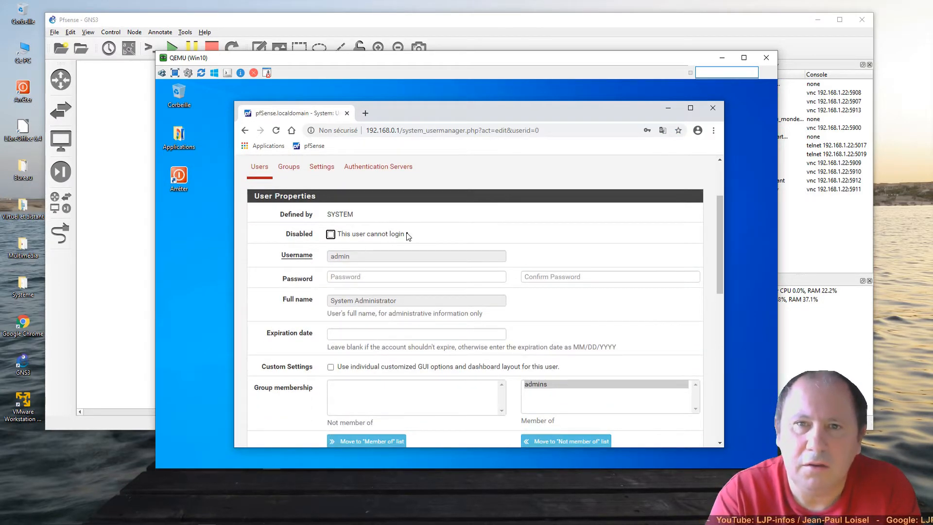
pyautogui.click(354, 276)
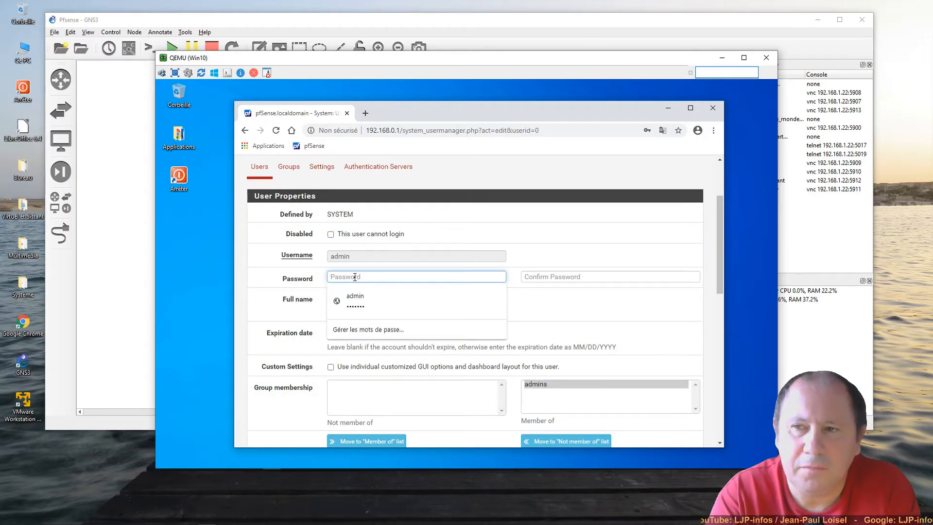
pyautogui.write('azerty')
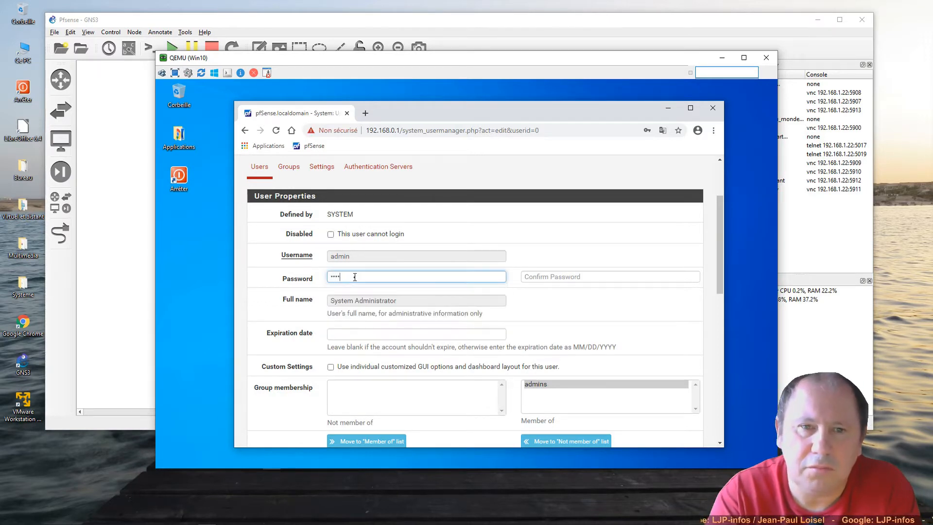
pyautogui.click(553, 274)
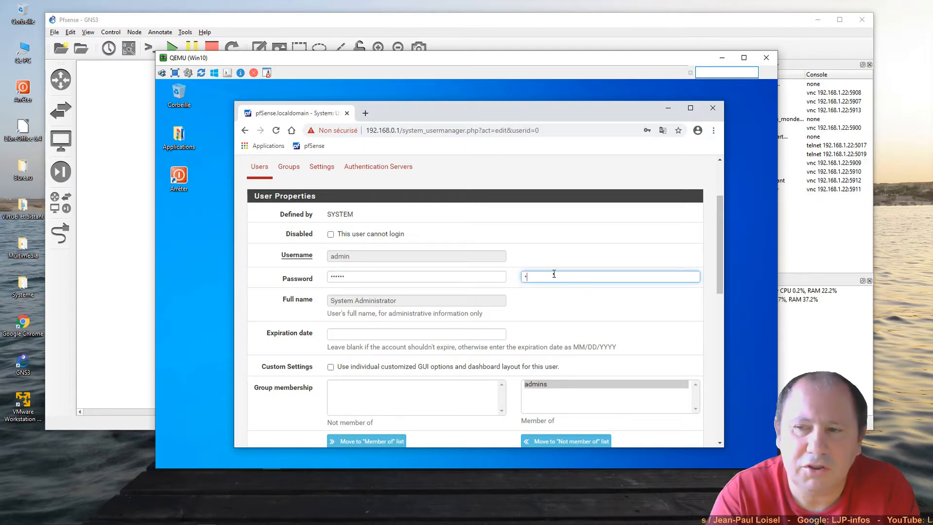
pyautogui.write('azerty')
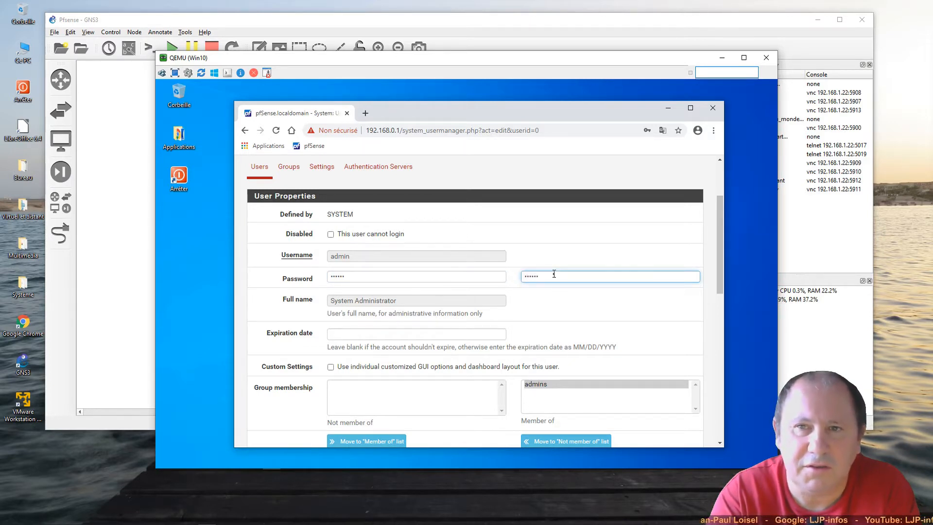
pyautogui.scroll(-3, 547, 282)
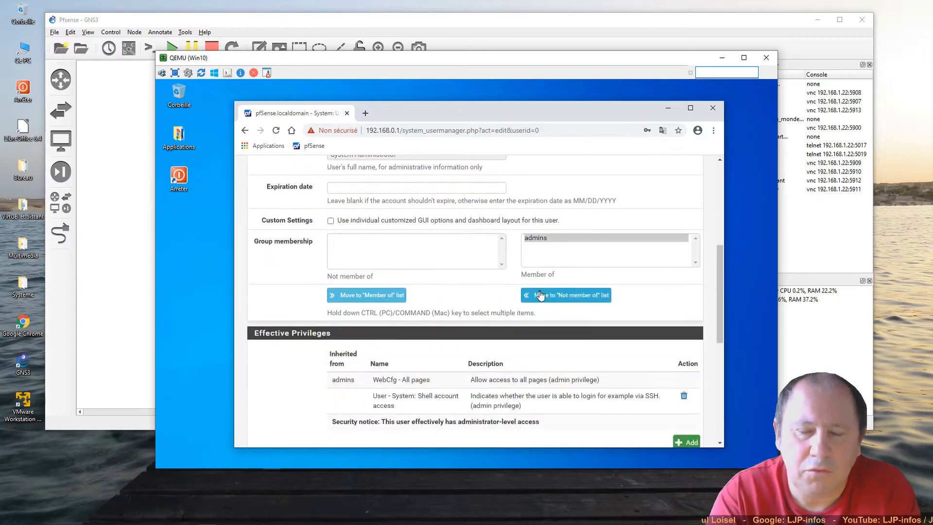
pyautogui.scroll(-5, 540, 295)
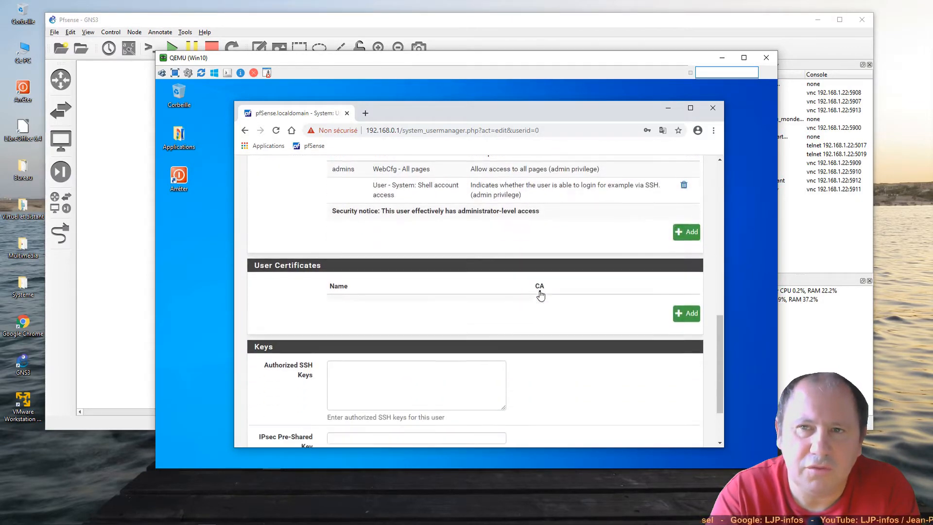
pyautogui.scroll(-1, 540, 295)
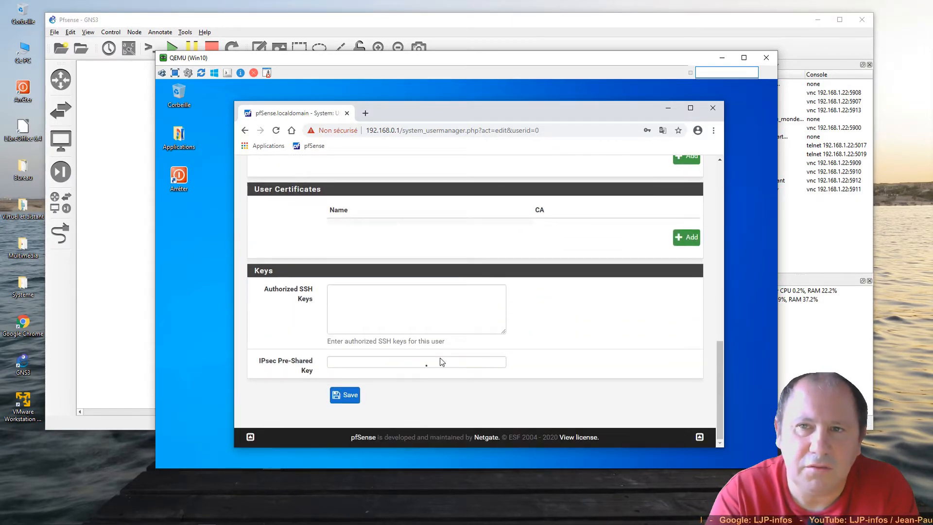
pyautogui.click(348, 396)
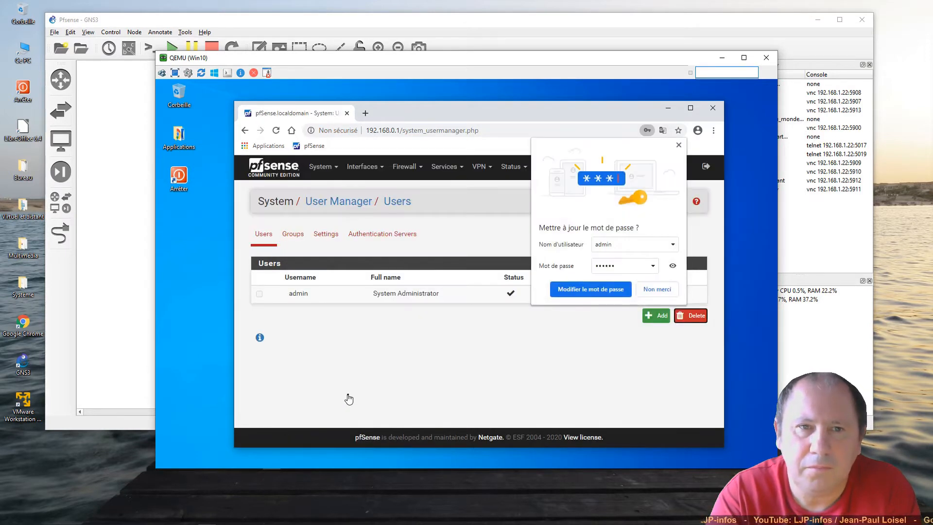
pyautogui.click(588, 290)
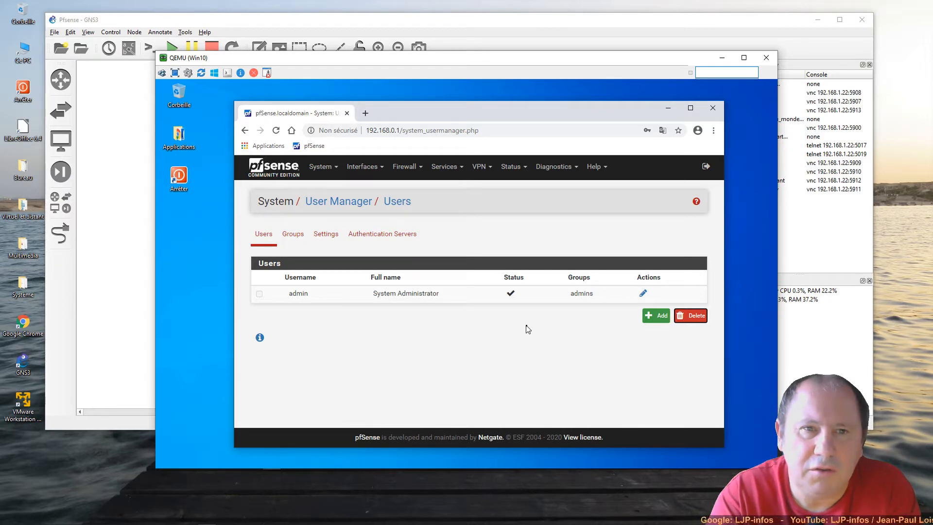
# - Show the System menu's list of configuration pages
pyautogui.click(323, 170)
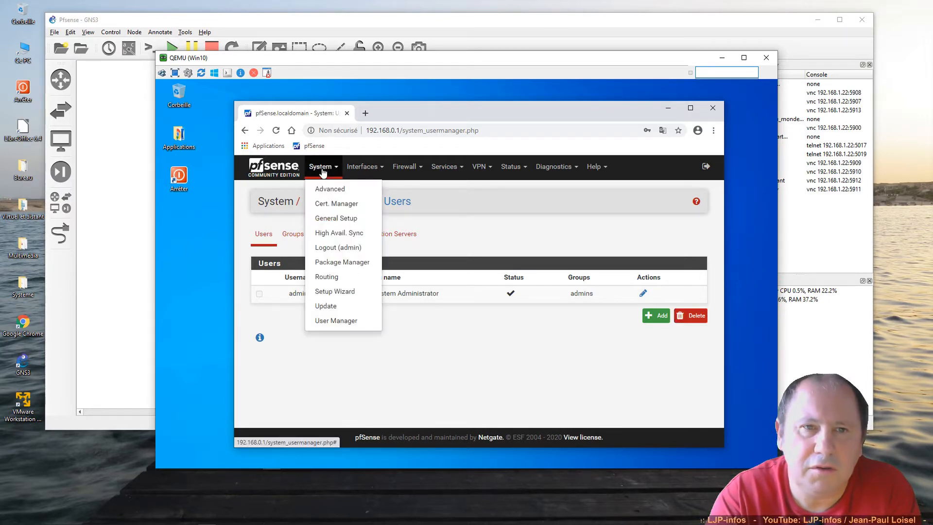
# - In General Setup, set the interface language to French and save
pyautogui.click(327, 221)
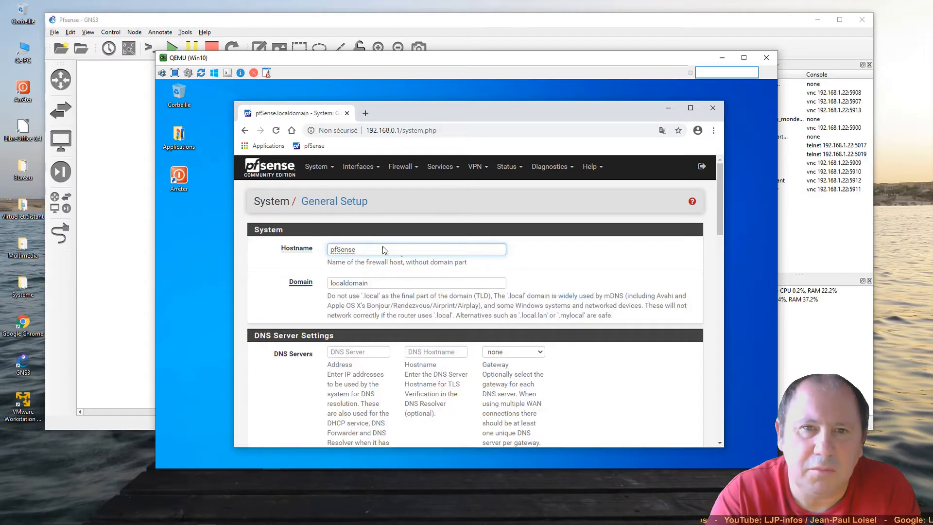
pyautogui.scroll(-2, 474, 300)
pyautogui.scroll(-10, 475, 300)
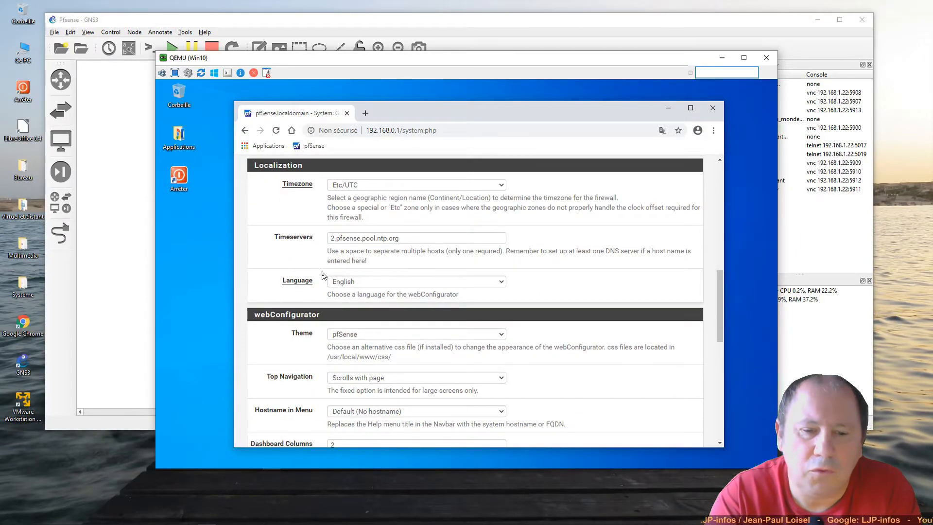
pyautogui.click(357, 285)
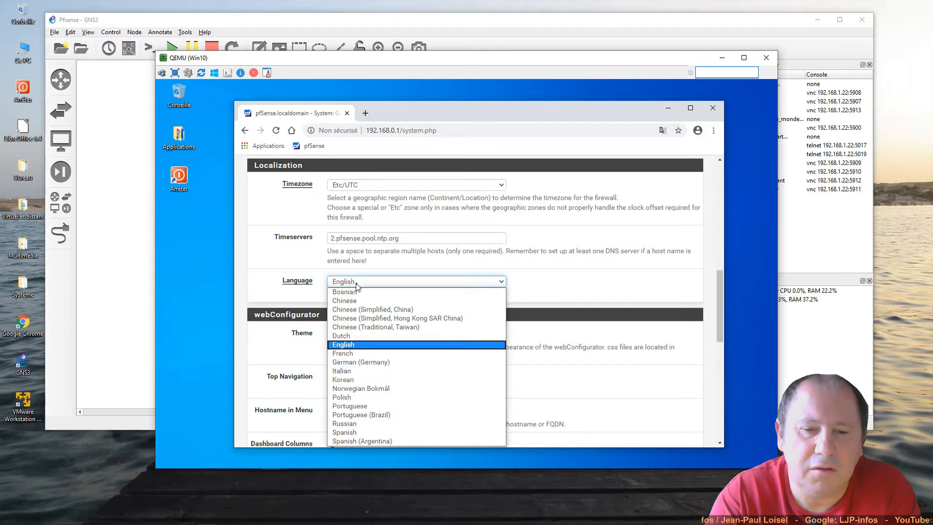
pyautogui.click(373, 357)
pyautogui.scroll(-4, 411, 320)
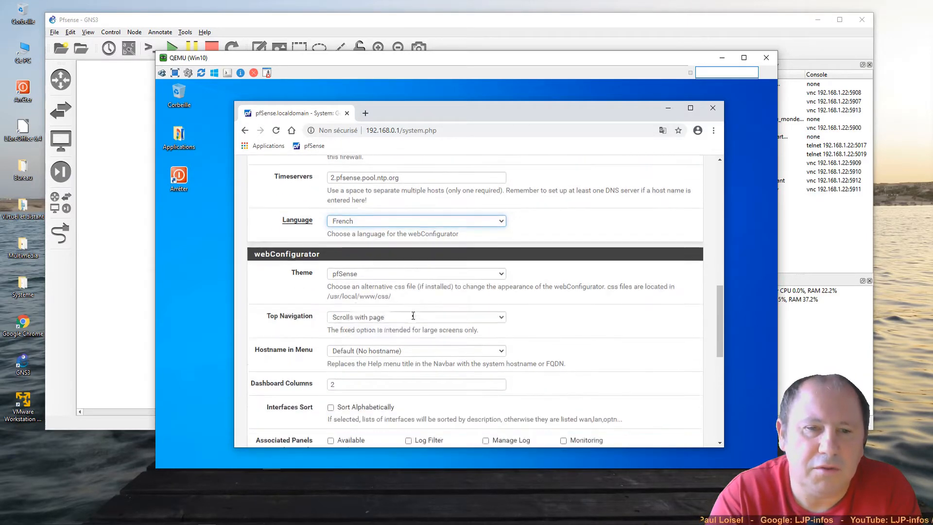
pyautogui.scroll(-4, 411, 314)
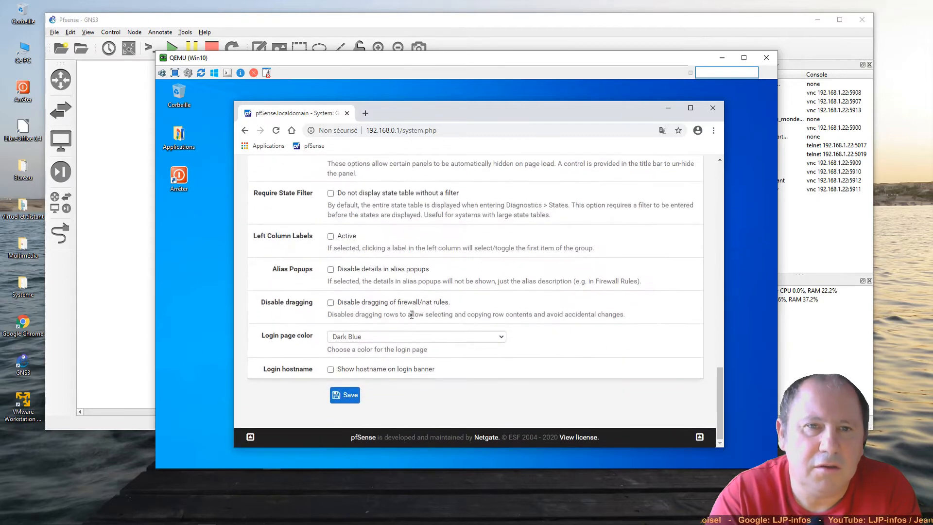
pyautogui.click(347, 400)
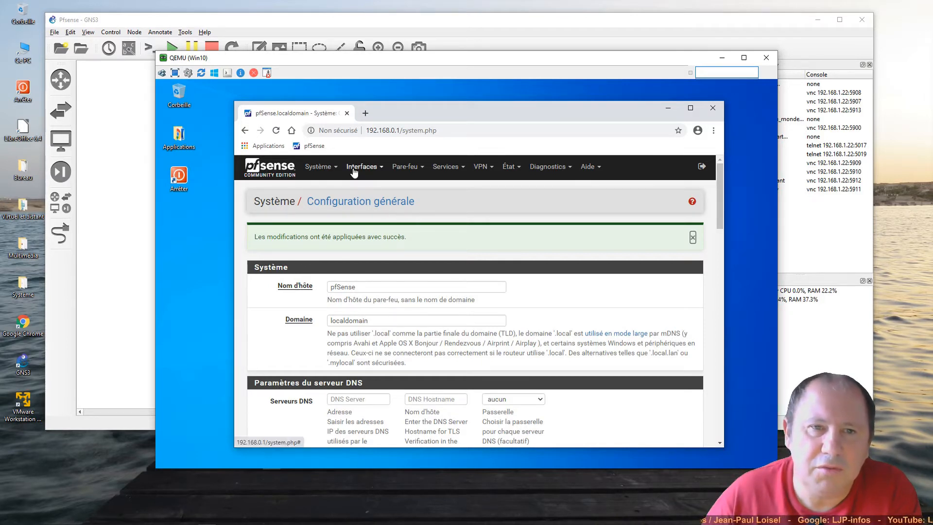
# - Visit the Pare-feu Alias page, then the NAT port-forward page, and reopen the Pare-feu menu
pyautogui.click(400, 169)
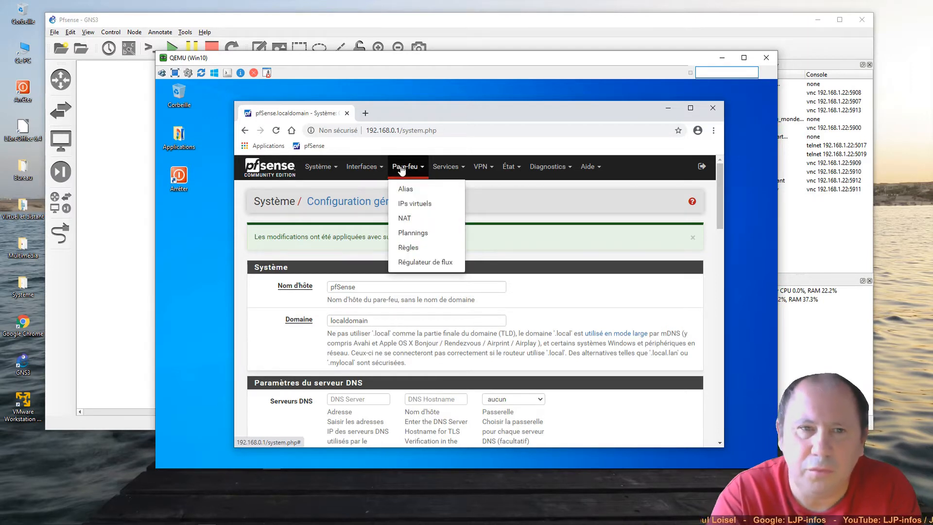
pyautogui.click(405, 189)
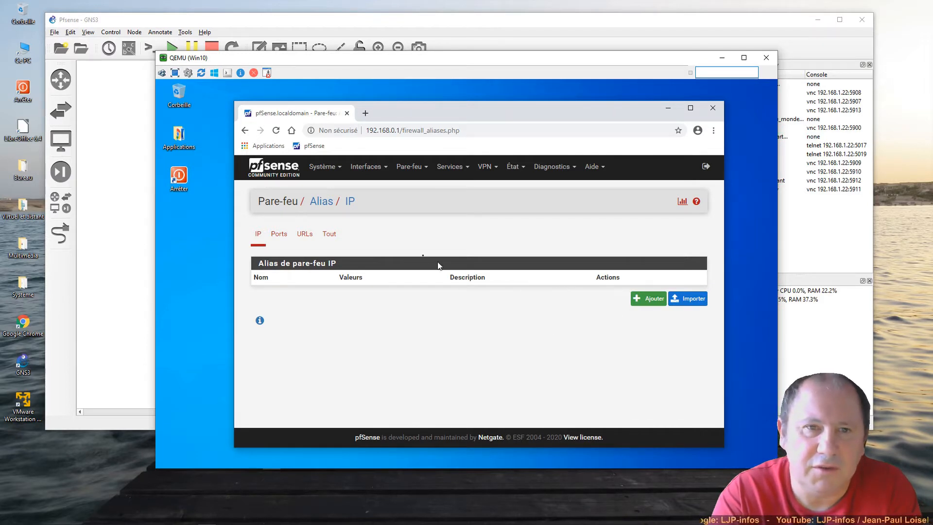
pyautogui.click(403, 167)
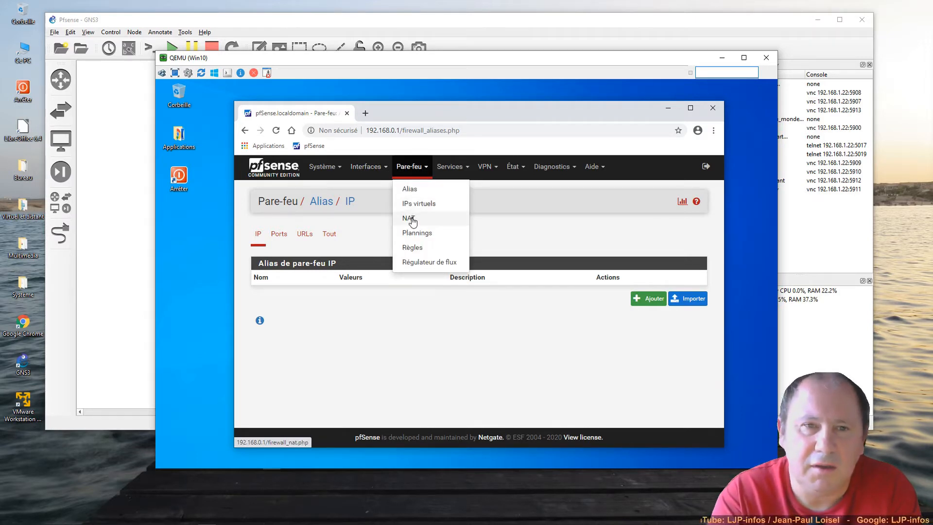
pyautogui.click(410, 220)
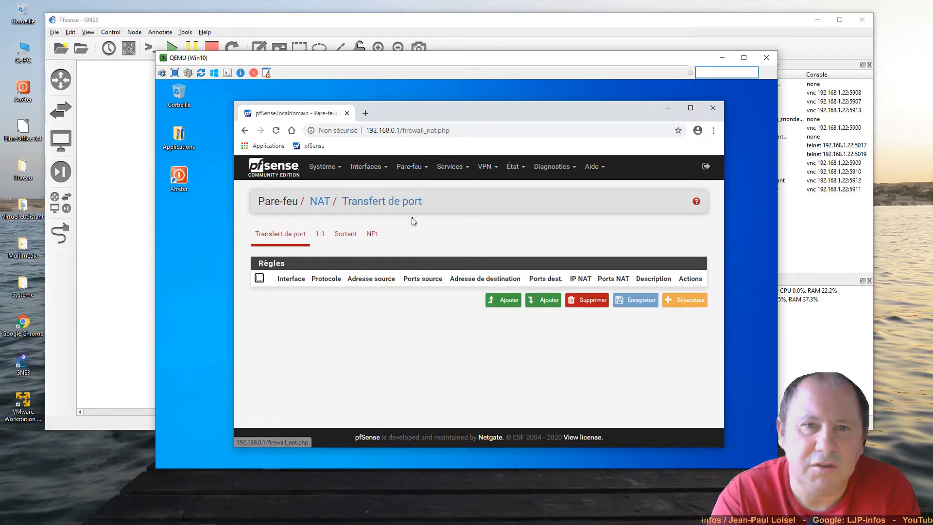
pyautogui.click(416, 173)
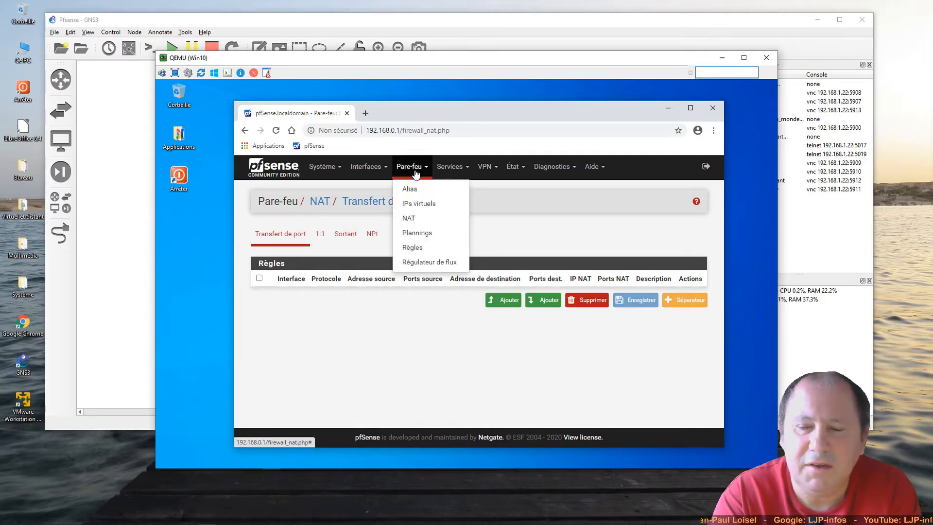
# - Show the Régulateur de flux per-interface page listing the WAN and LAN interfaces
pyautogui.click(417, 263)
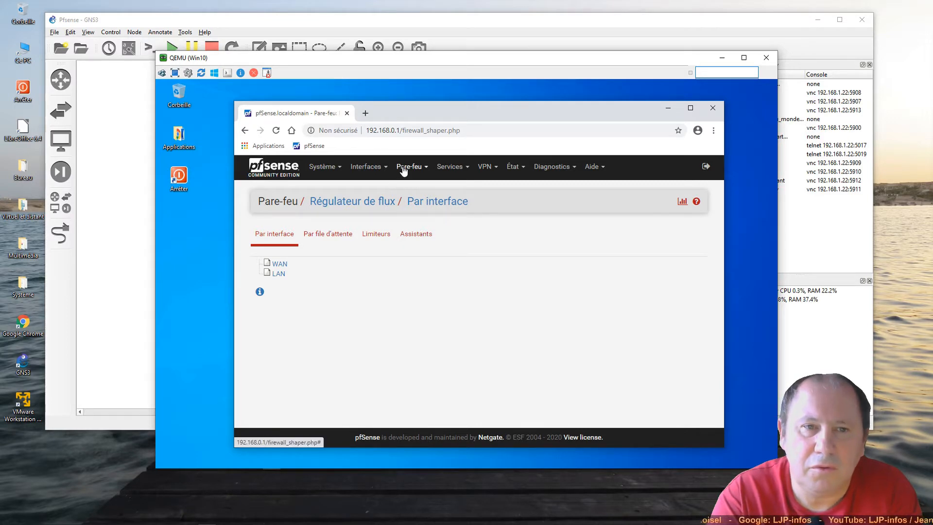
pyautogui.click(459, 179)
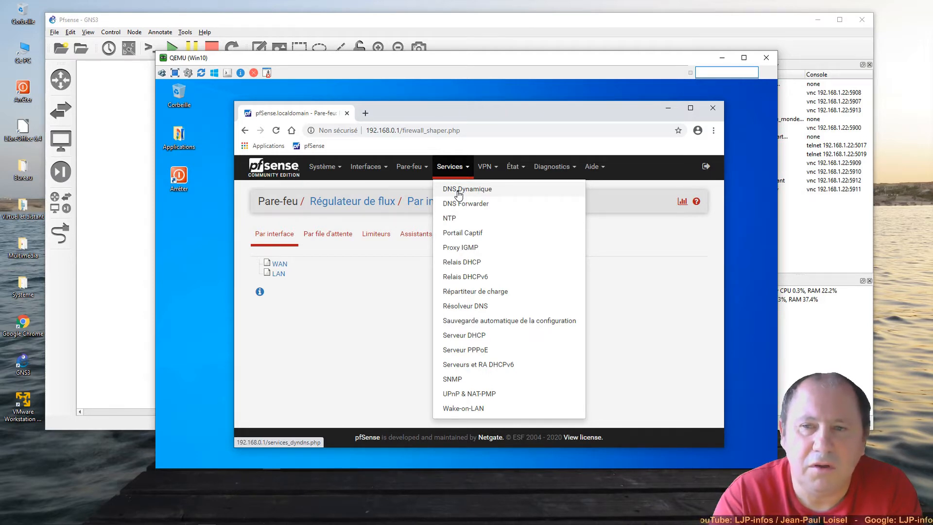
# - View the NTP settings, with 2.pfsense.pool.ntp.org as the time server pool
pyautogui.click(454, 225)
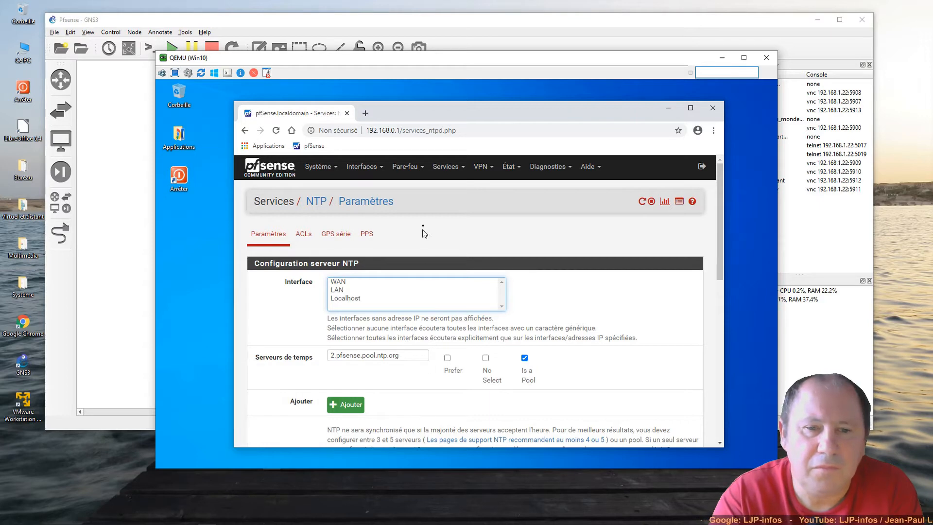
pyautogui.click(458, 168)
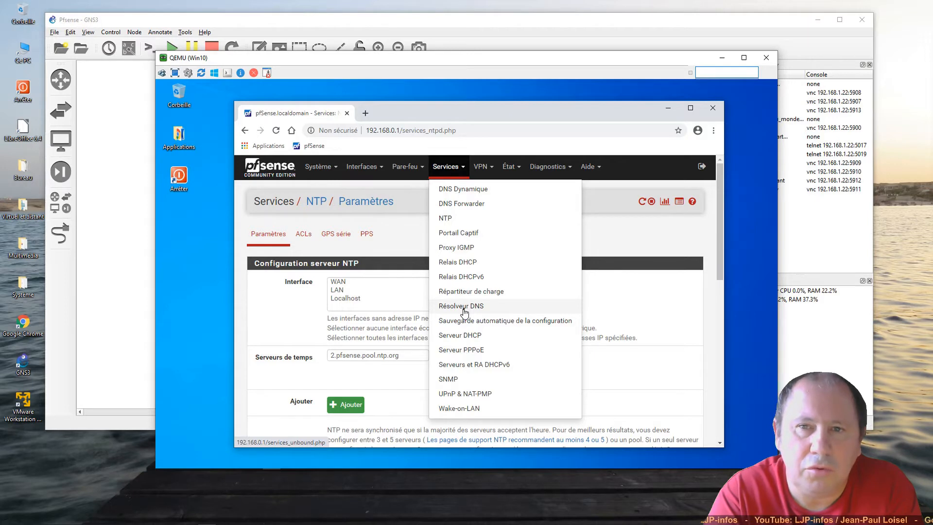
# - Review the LAN DHCP server page: DHCP enabled, range 192.168.0.2 to 192.168.0.253
pyautogui.click(465, 335)
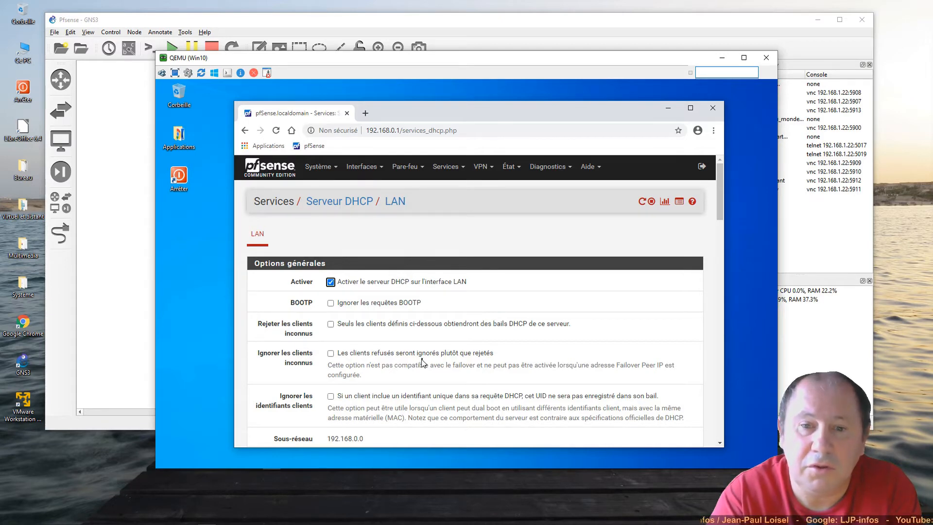
pyautogui.scroll(-4, 422, 362)
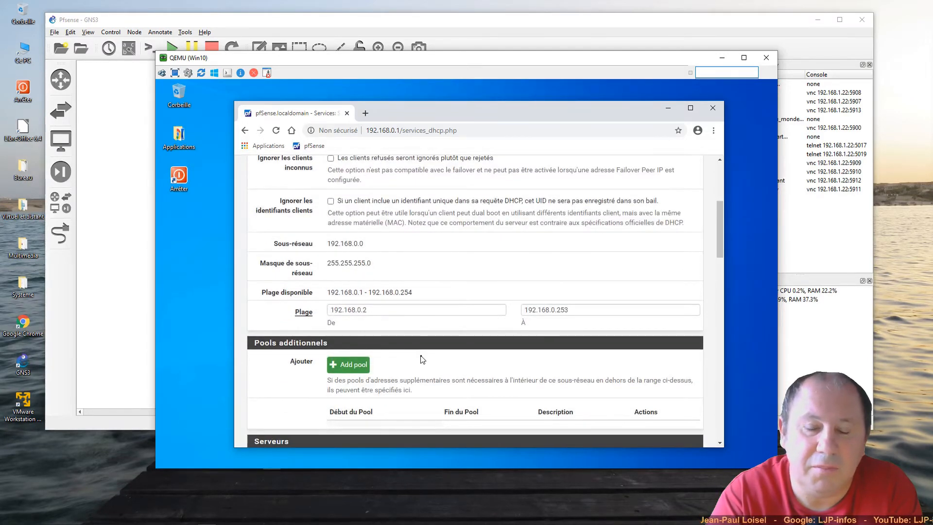
pyautogui.scroll(1, 422, 359)
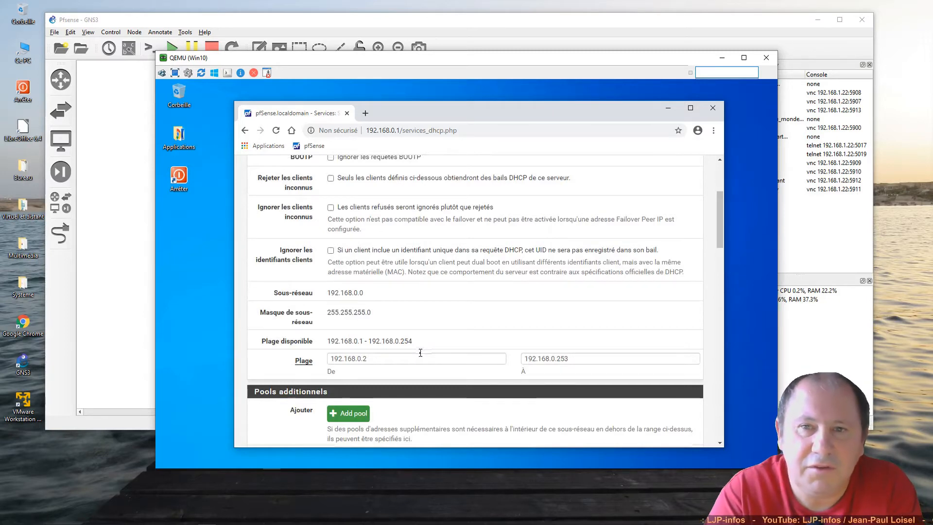
pyautogui.scroll(1, 420, 352)
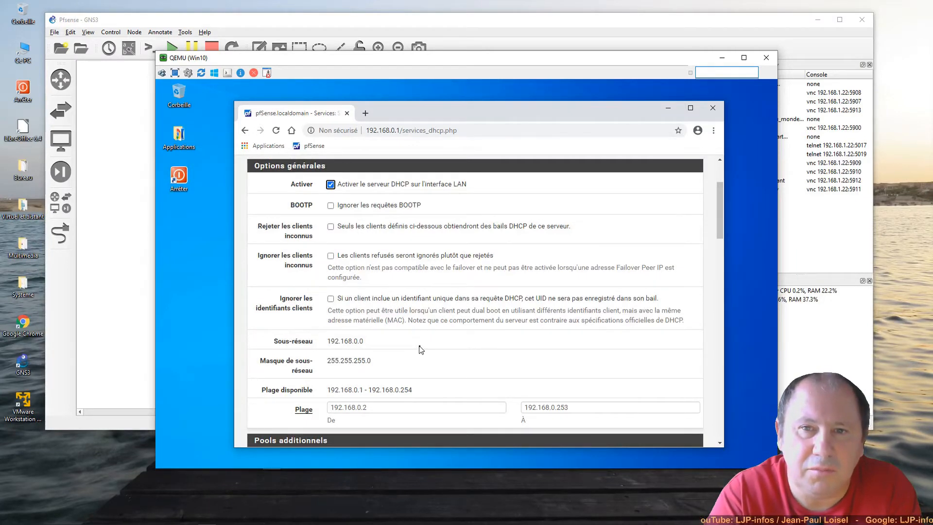
pyautogui.scroll(2, 421, 350)
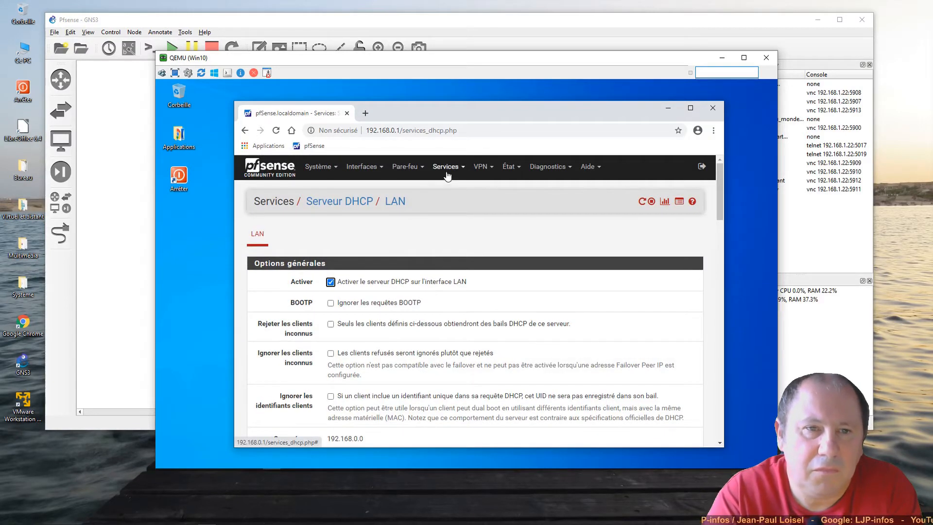
# - Visit the VPN IPsec and L2TP pages, ending on the empty OpenVPN servers list
pyautogui.click(481, 170)
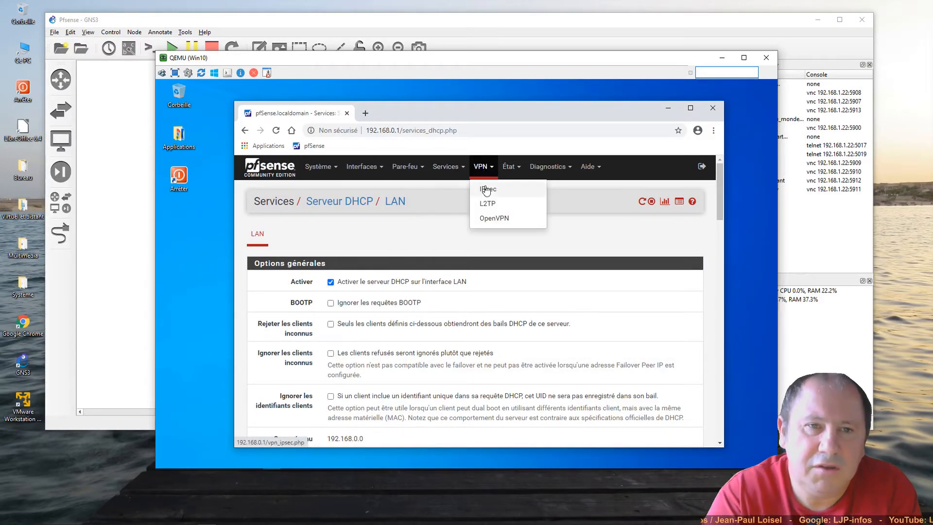
pyautogui.click(487, 189)
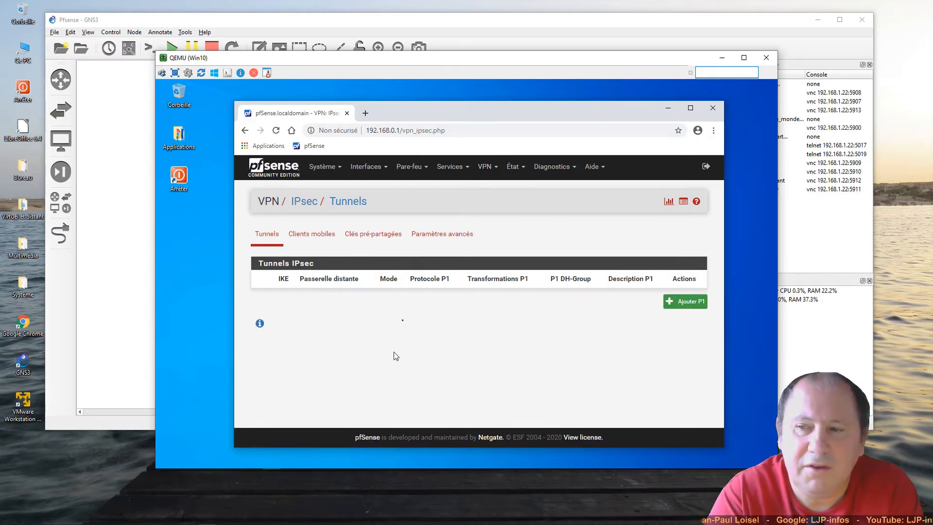
pyautogui.click(487, 166)
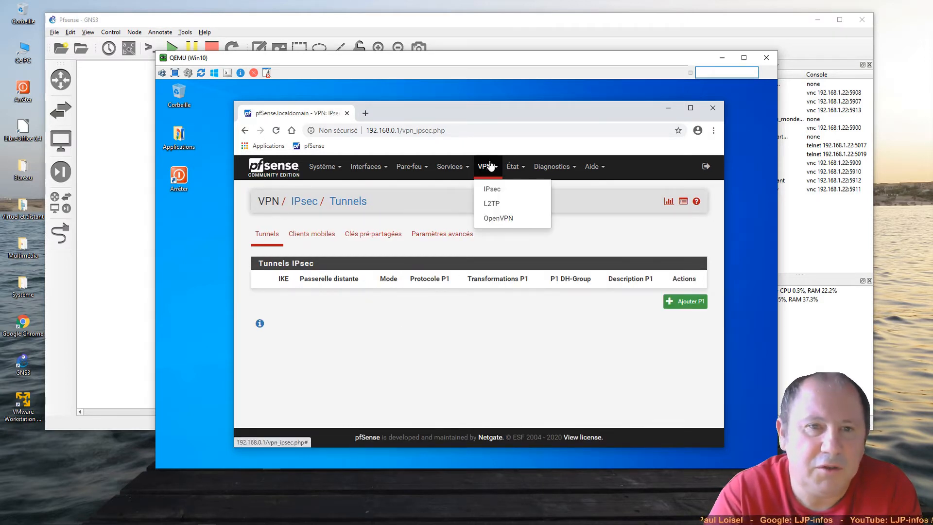
pyautogui.click(491, 207)
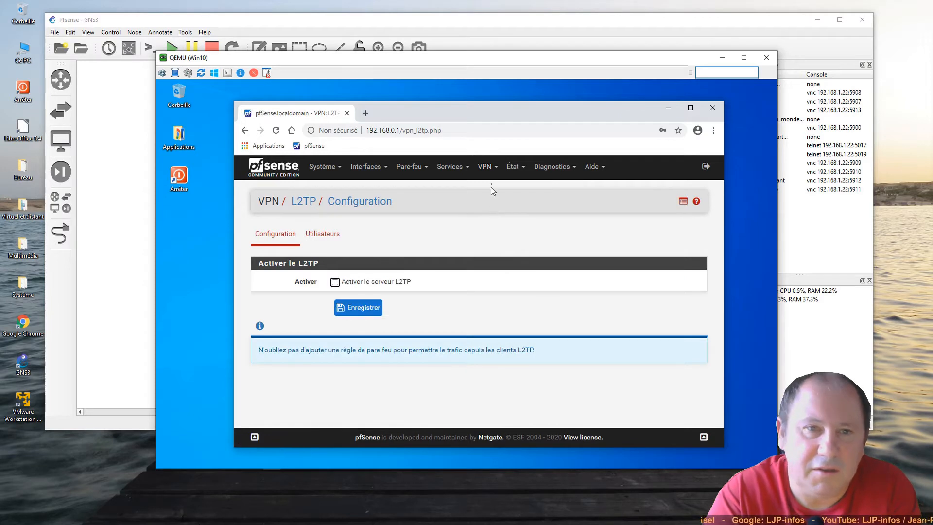
pyautogui.click(488, 167)
pyautogui.click(494, 217)
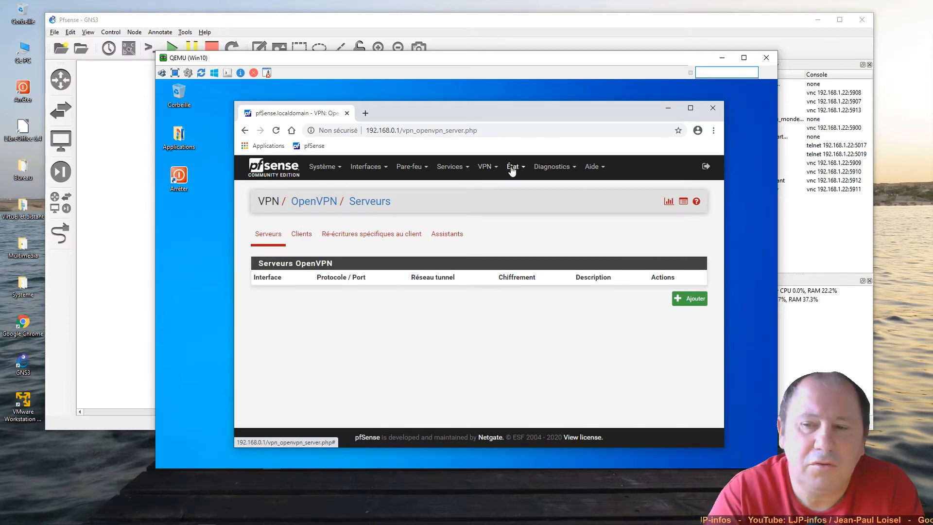
pyautogui.click(512, 167)
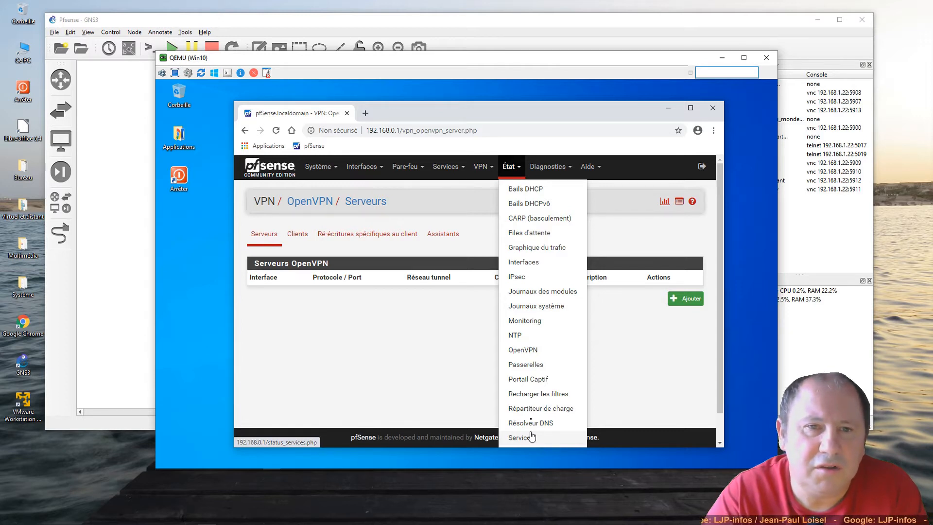
pyautogui.click(548, 168)
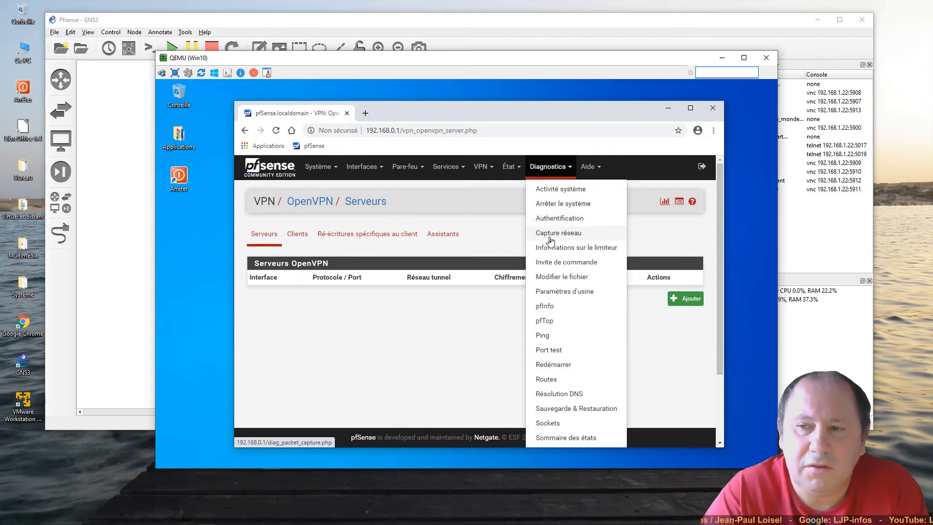
pyautogui.click(481, 341)
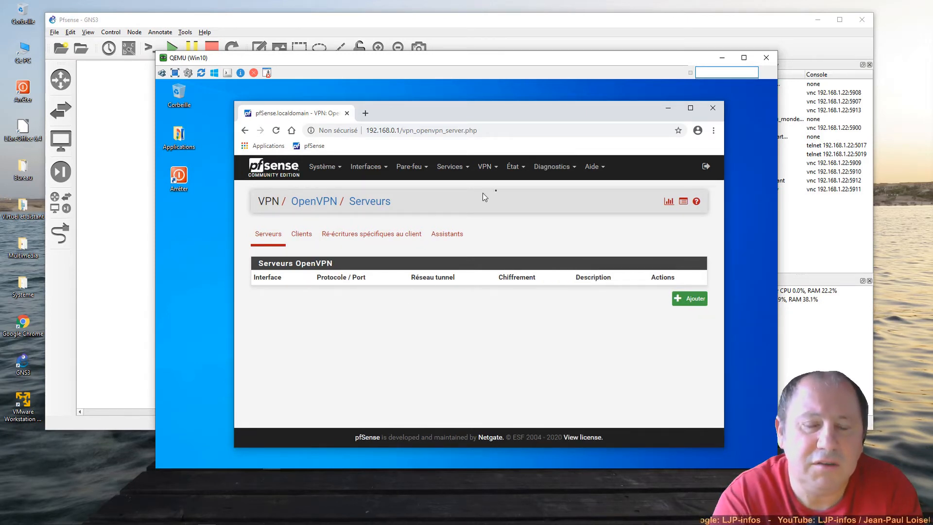
# - Browse the Diagnostics pfTop live table of connection states
pyautogui.click(571, 176)
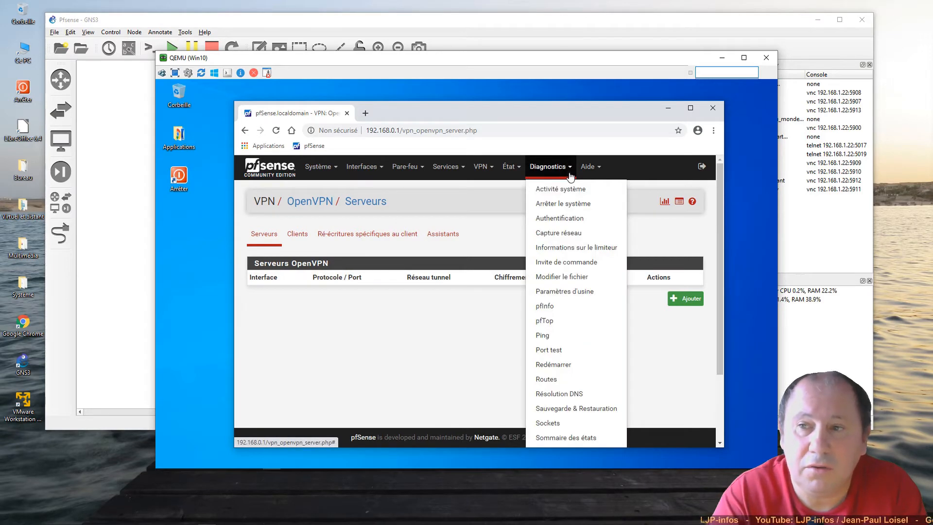
pyautogui.click(563, 322)
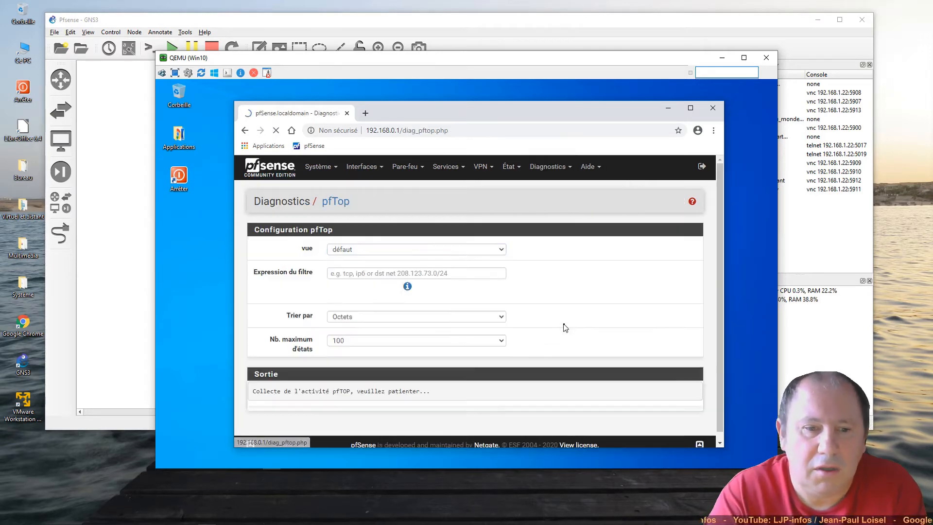
pyautogui.scroll(-5, 524, 330)
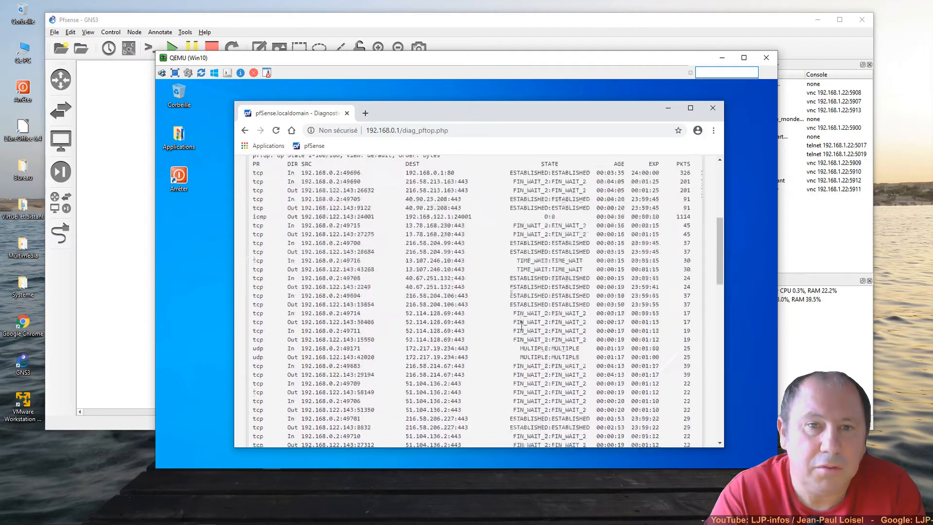
pyautogui.scroll(-2, 521, 323)
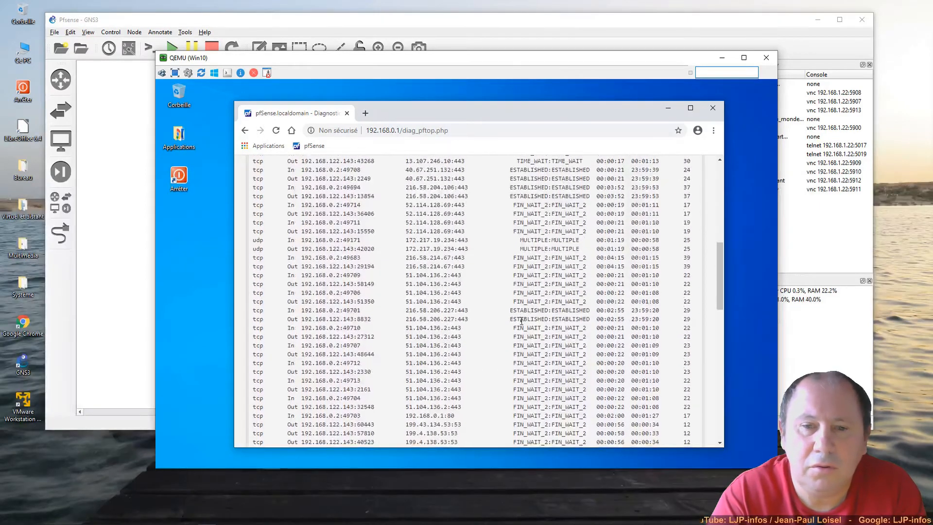
pyautogui.scroll(5, 521, 321)
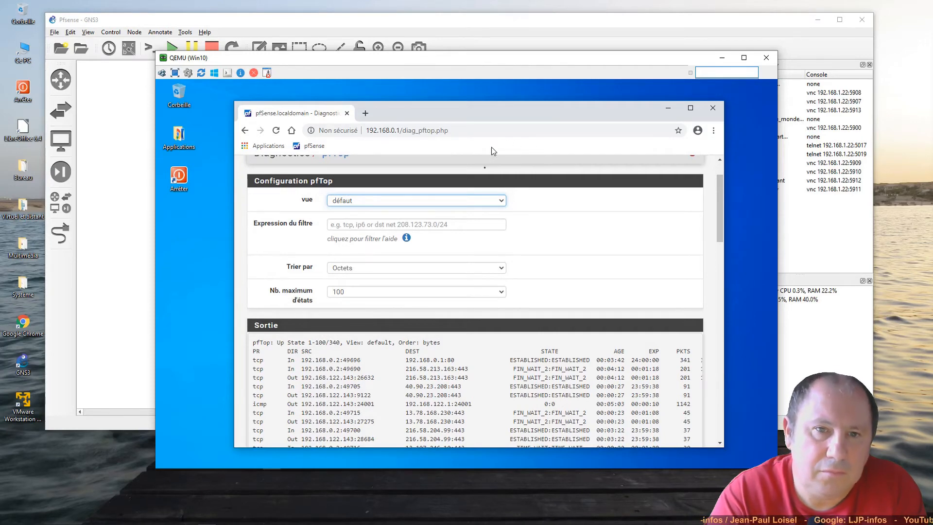
pyautogui.scroll(1, 484, 187)
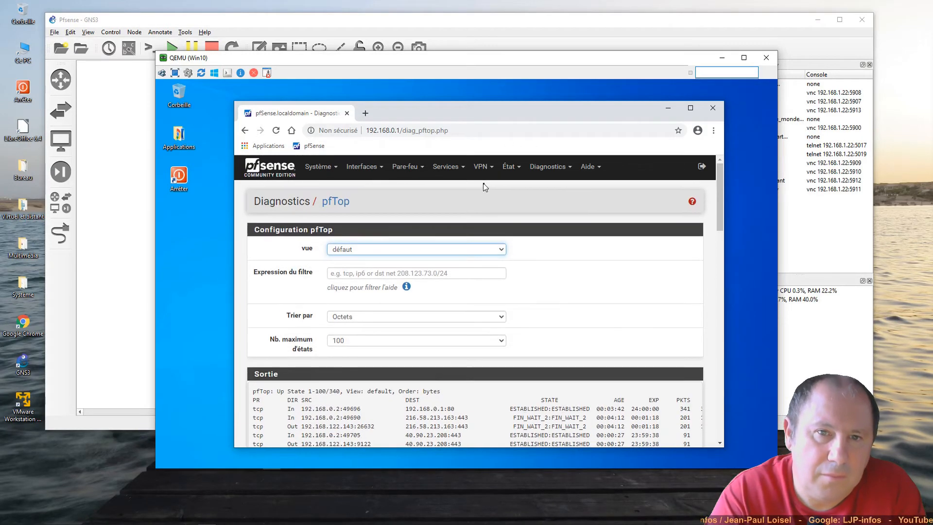
# - Inspect the localdomain domain field and its '.local' warning in Configuration générale
pyautogui.click(323, 174)
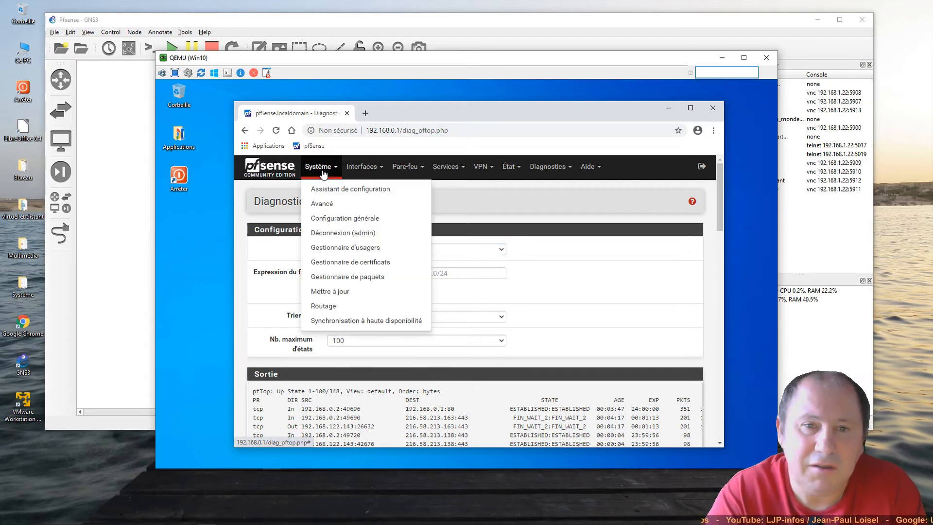
pyautogui.click(322, 218)
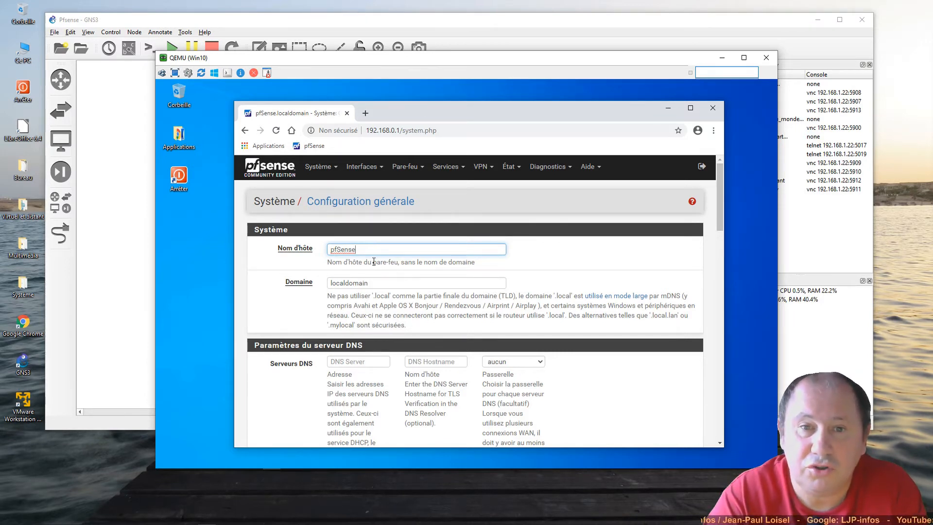
pyautogui.click(380, 282)
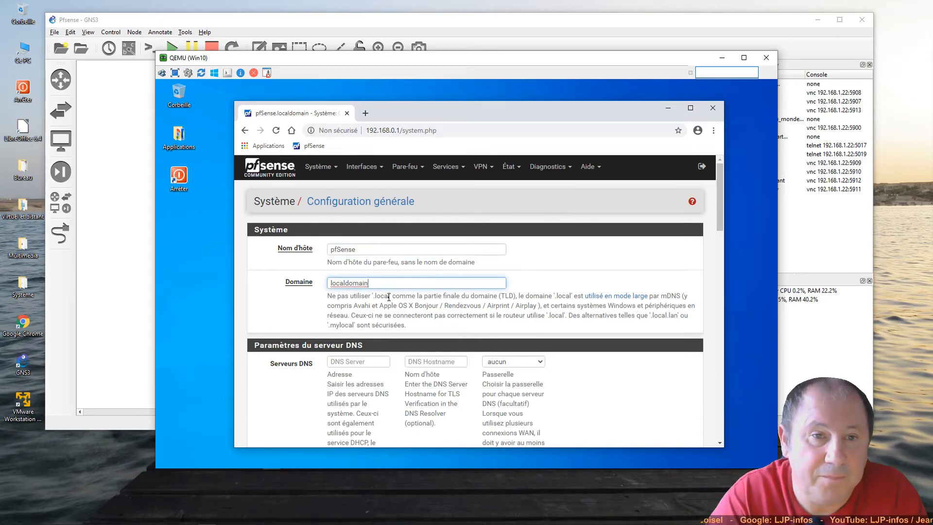
pyautogui.moveTo(373, 296)
pyautogui.mouseDown()
pyautogui.moveTo(401, 296)
pyautogui.moveTo(390, 296)
pyautogui.mouseUp()
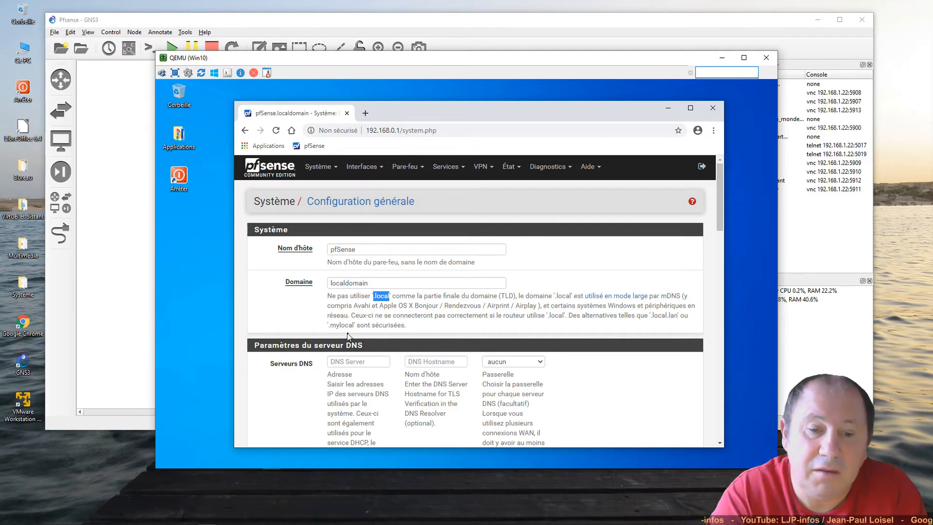
pyautogui.click(372, 283)
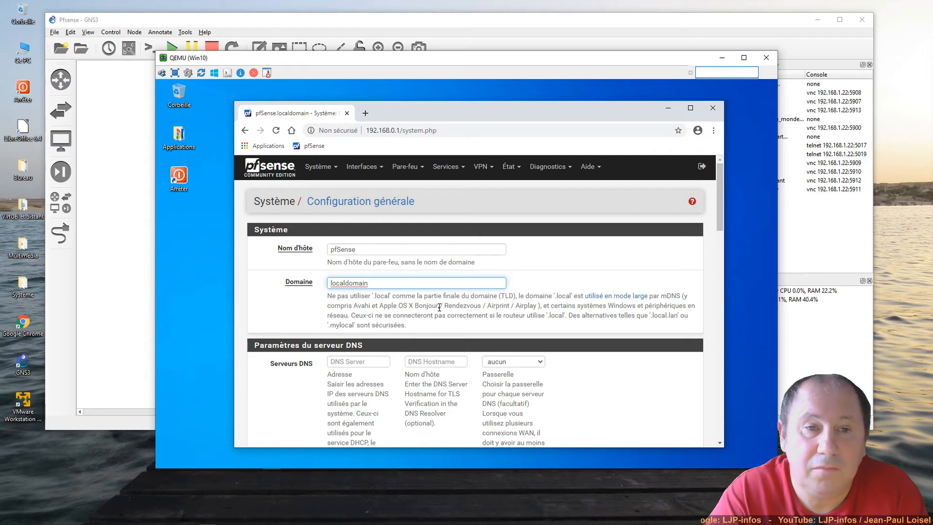
pyautogui.scroll(-2, 439, 307)
pyautogui.scroll(-1, 440, 308)
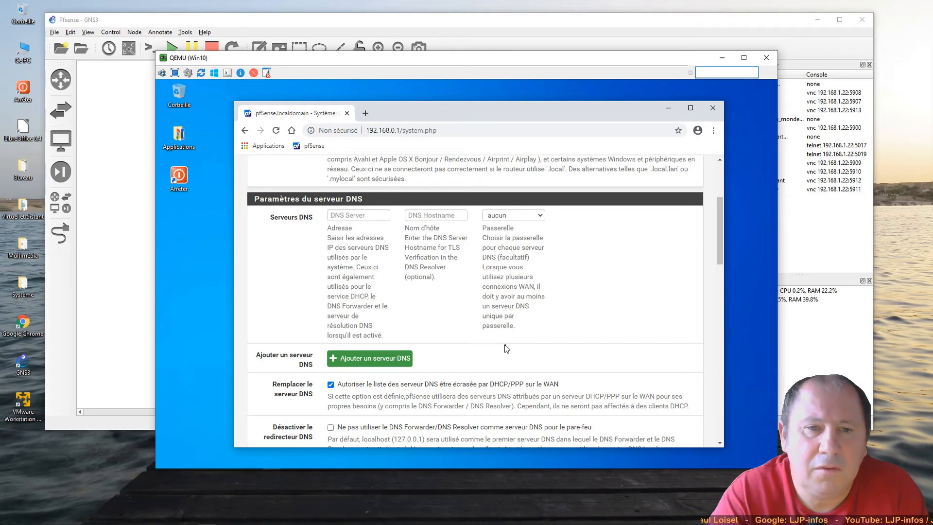
pyautogui.scroll(-2, 455, 347)
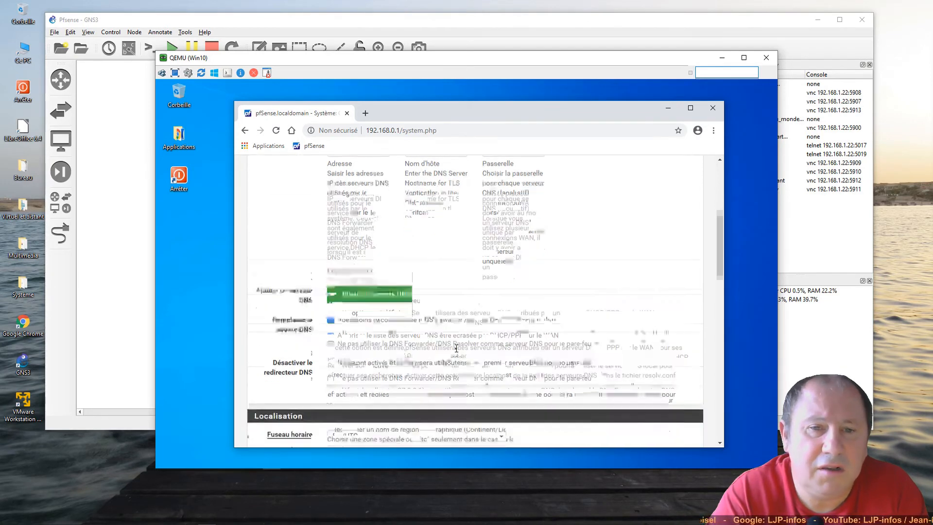
pyautogui.scroll(-1, 456, 348)
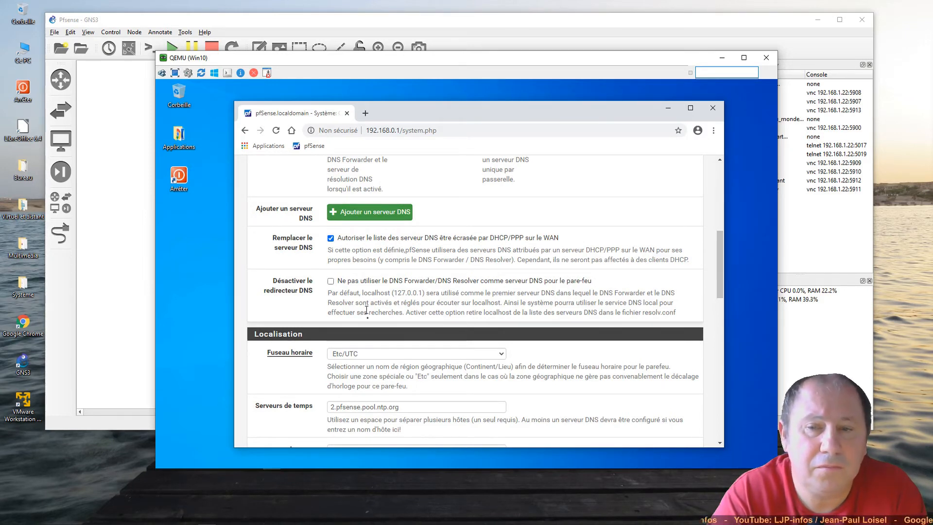
pyautogui.scroll(-2, 415, 330)
pyautogui.scroll(-1, 417, 329)
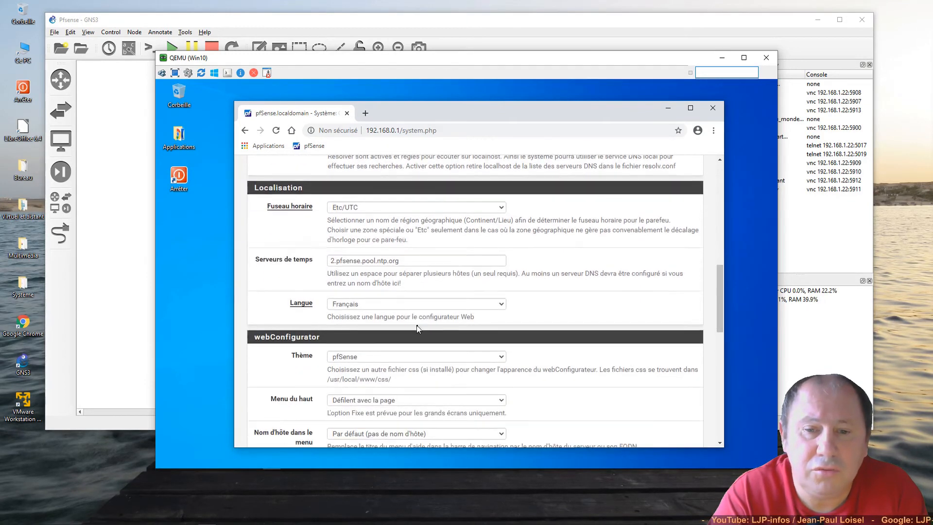
pyautogui.scroll(-1, 417, 327)
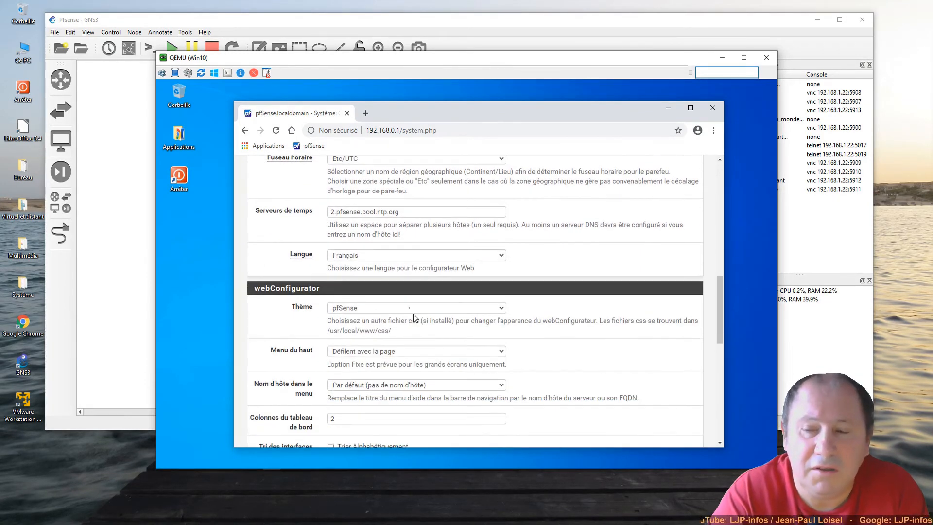
pyautogui.scroll(1, 364, 219)
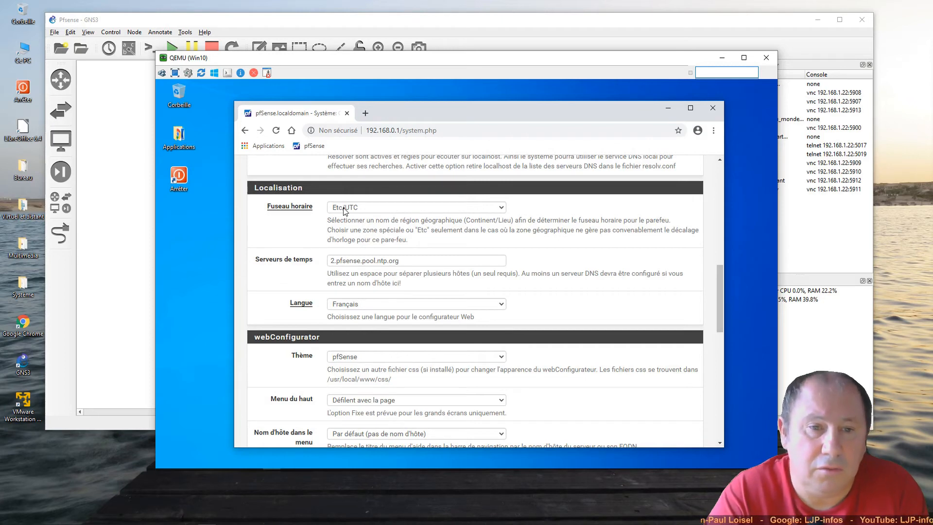
pyautogui.click(344, 208)
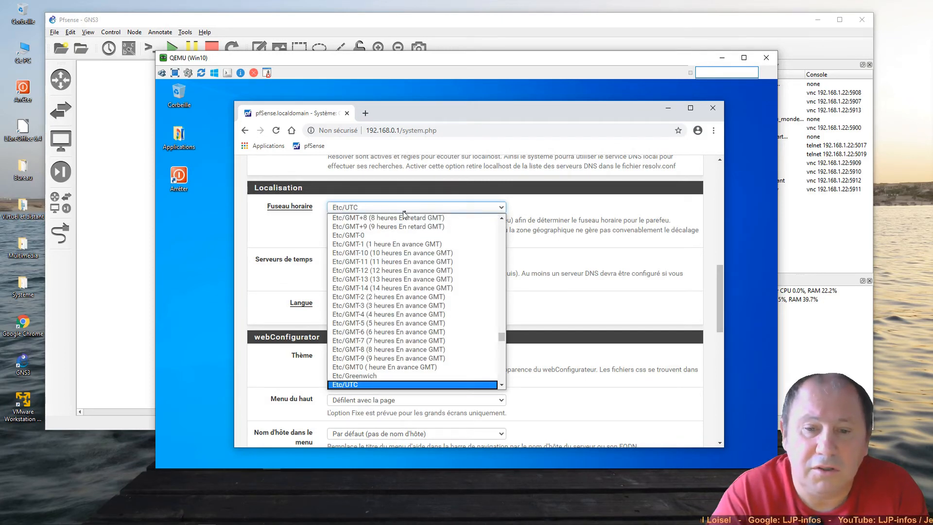
pyautogui.click(560, 248)
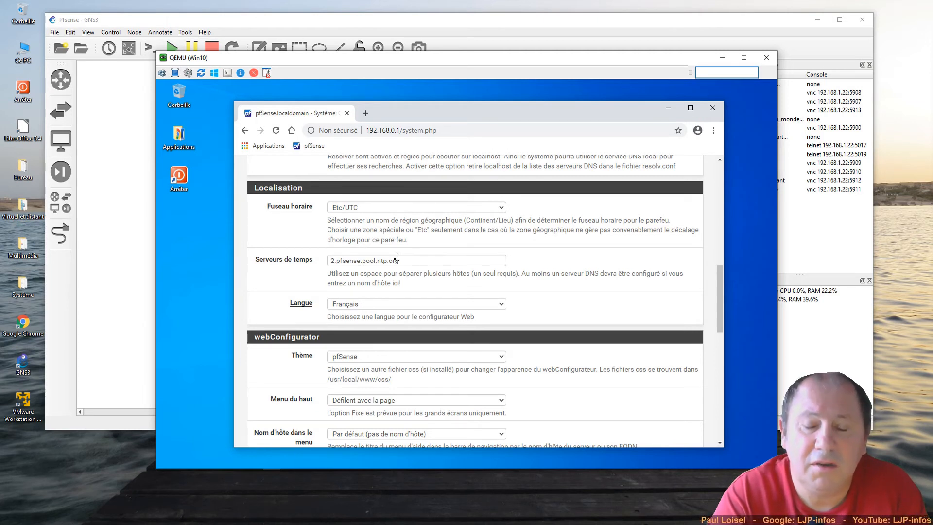
pyautogui.click(412, 261)
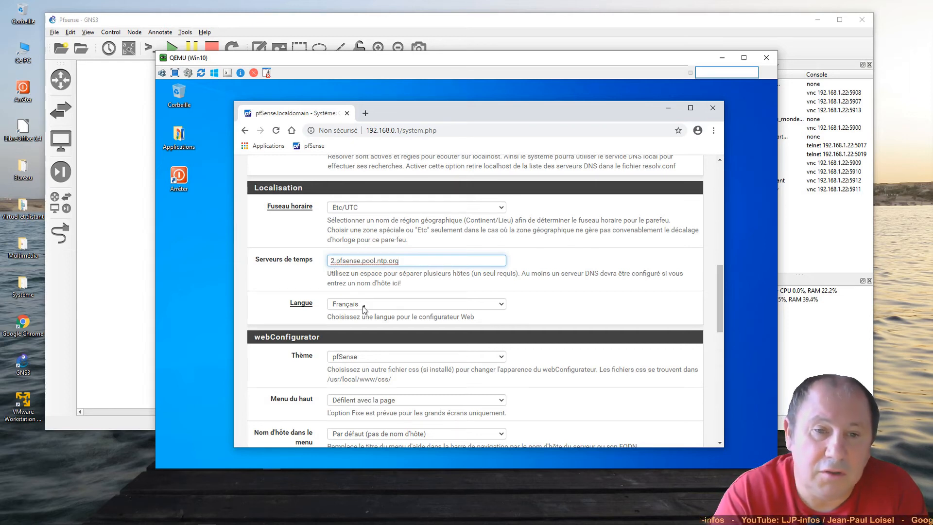
pyautogui.scroll(-1, 474, 314)
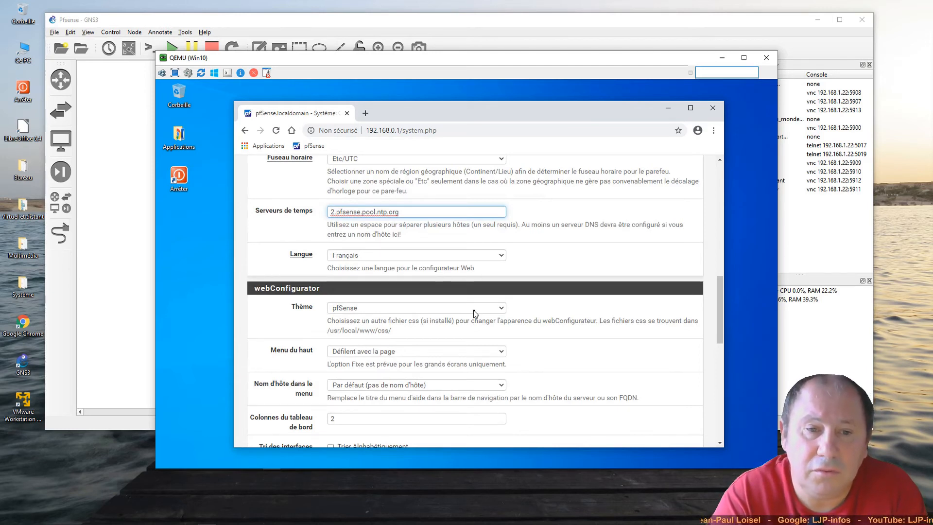
# - Switch the webConfigurator theme to pfSense-dark, leaving the top menu option unchanged
pyautogui.scroll(-1, 475, 313)
pyautogui.scroll(-2, 469, 307)
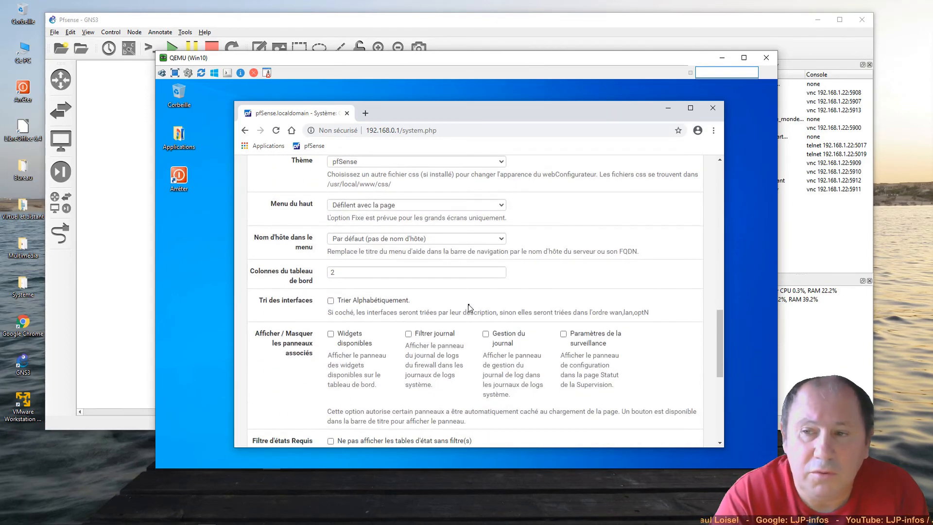
pyautogui.moveTo(721, 337); pyautogui.dragTo(721, 330)
pyautogui.click(373, 190)
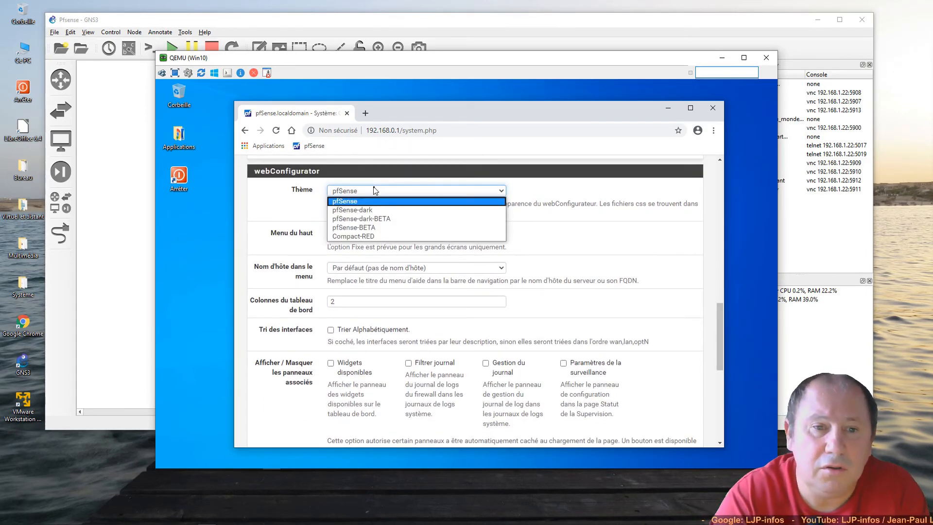
pyautogui.click(371, 209)
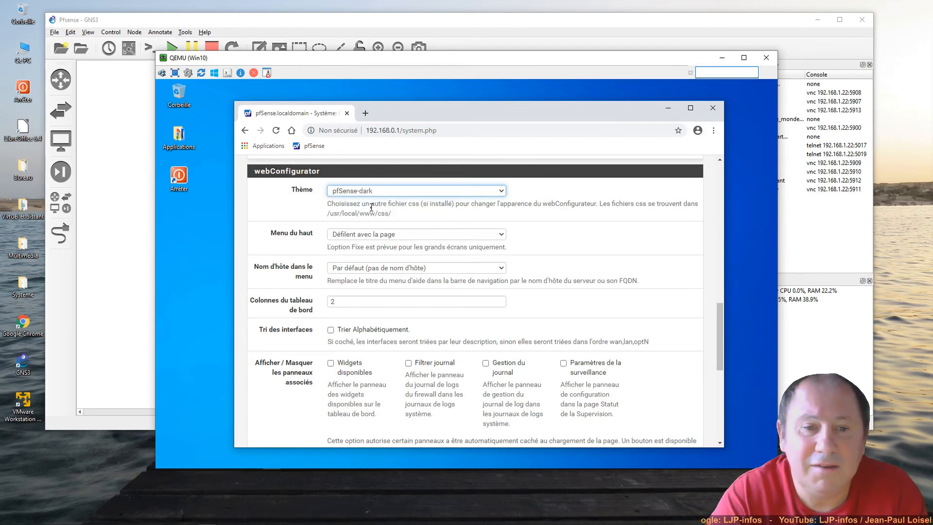
pyautogui.click(373, 237)
pyautogui.click(372, 237)
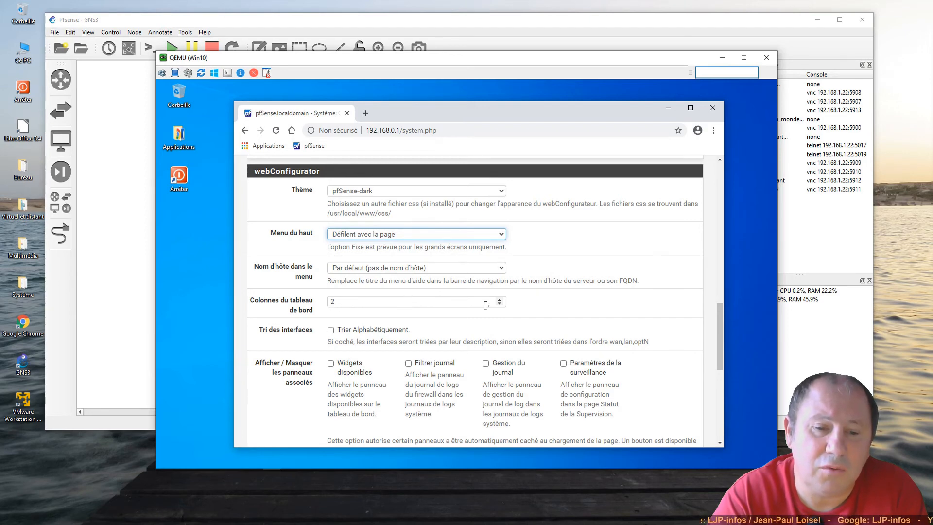
pyautogui.scroll(1, 463, 320)
pyautogui.scroll(-3, 463, 320)
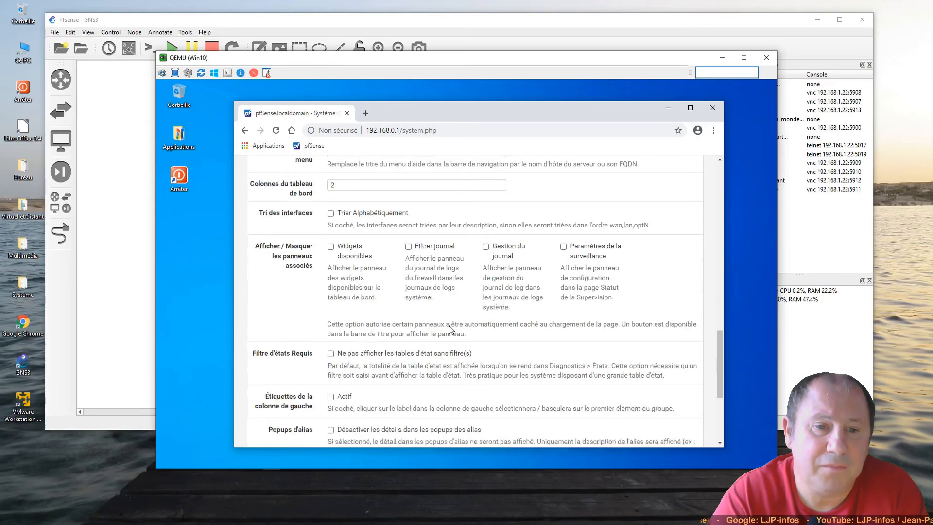
pyautogui.scroll(-4, 449, 329)
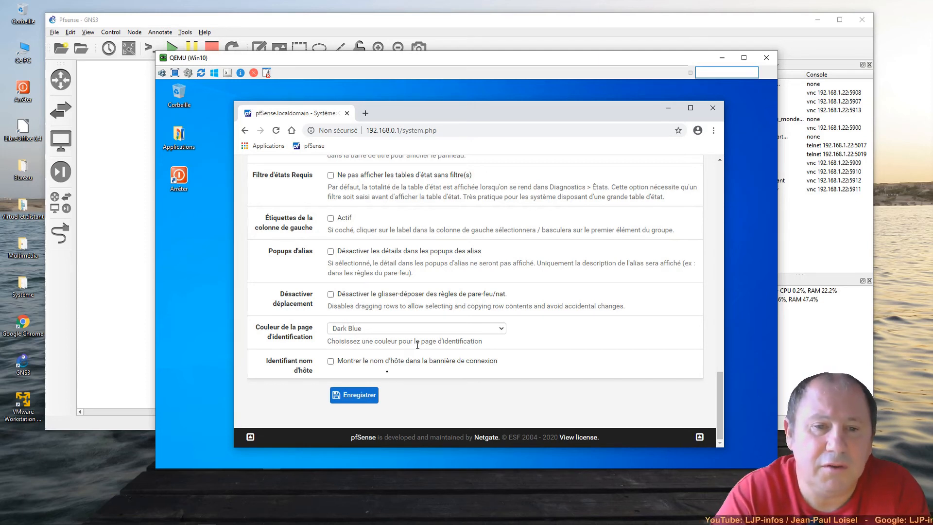
# - Save the general settings, check the success message, and close the Chrome window
pyautogui.click(358, 395)
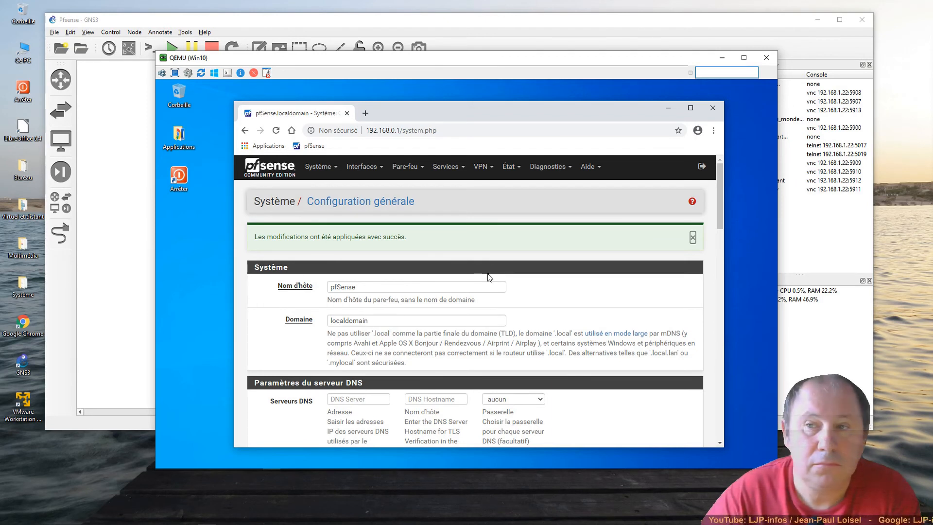
pyautogui.scroll(-1, 489, 277)
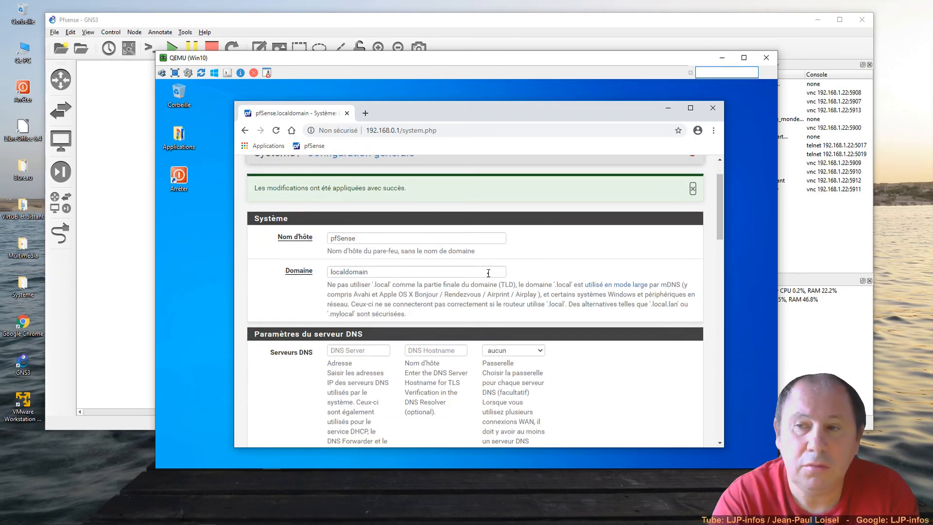
pyautogui.scroll(1, 488, 273)
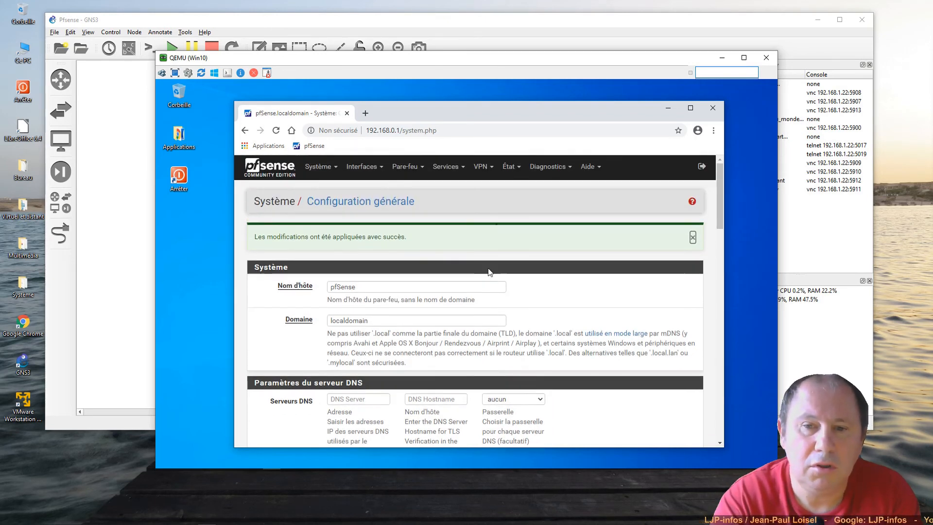
pyautogui.click(709, 114)
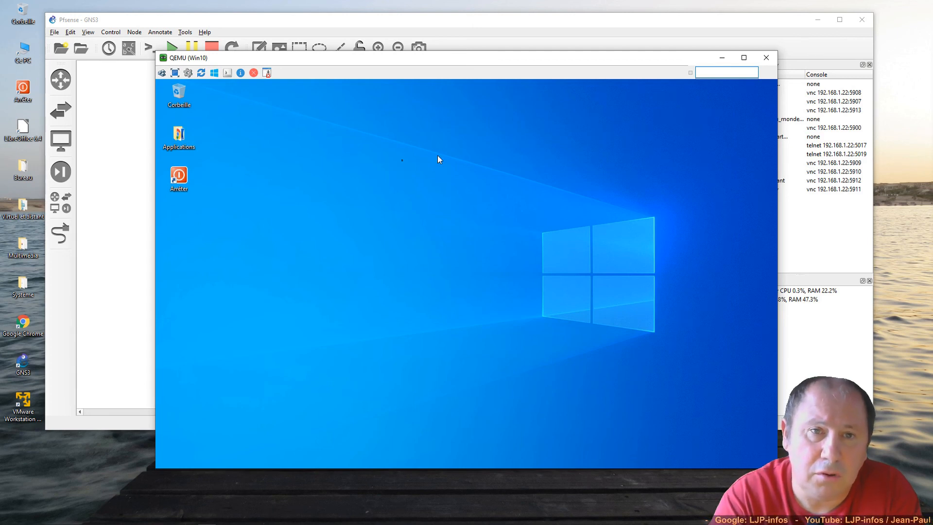
# - Shut down Windows 10 via the Arrêter shortcut and close the QEMU Win10 window
pyautogui.click(186, 179)
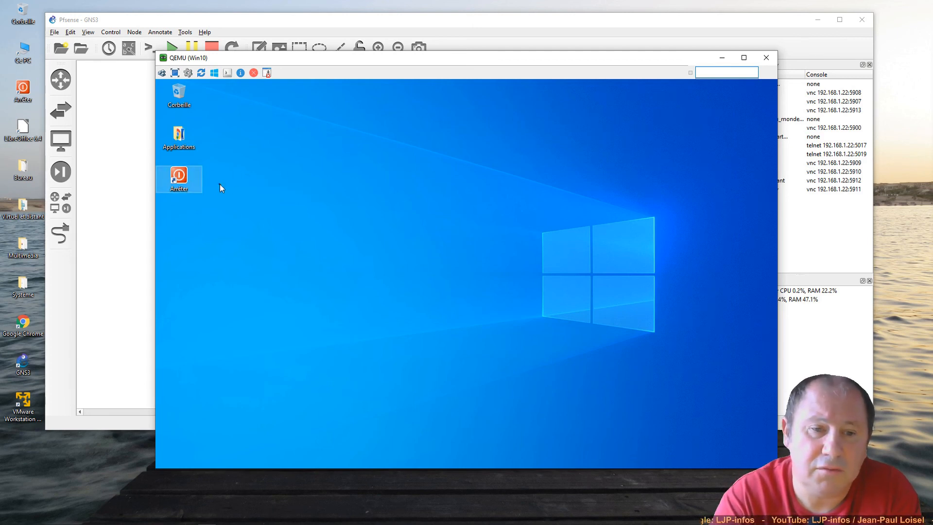
pyautogui.doubleClick(189, 179)
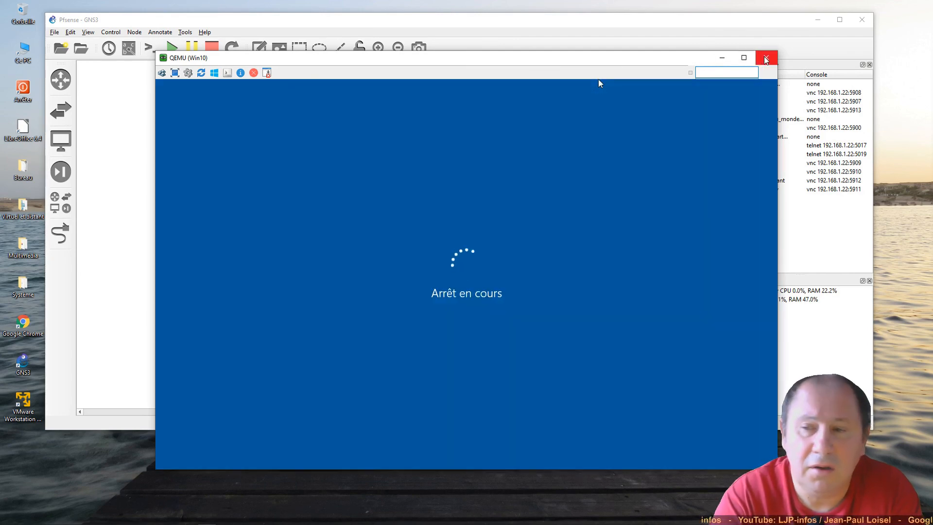
pyautogui.click(766, 57)
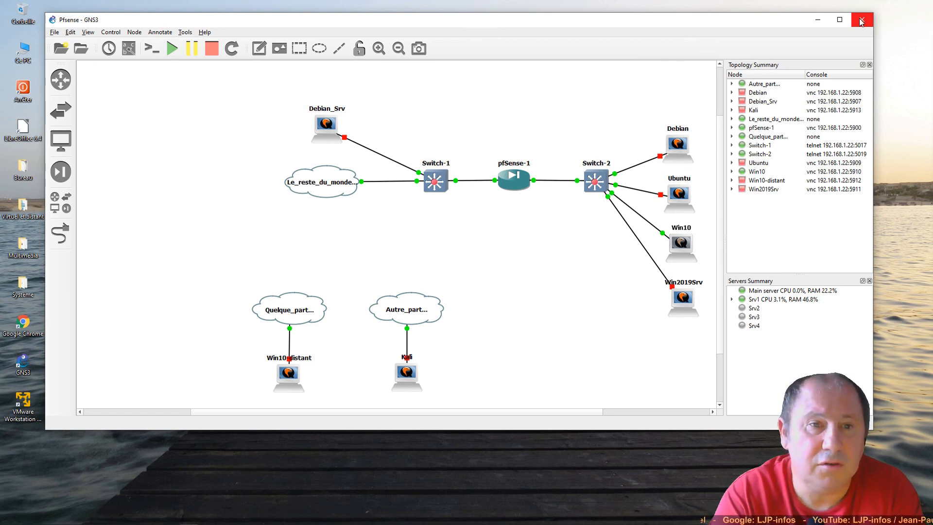
# - Exit GNS3, answering Yes in the Confirm Exit dialog
pyautogui.click(860, 22)
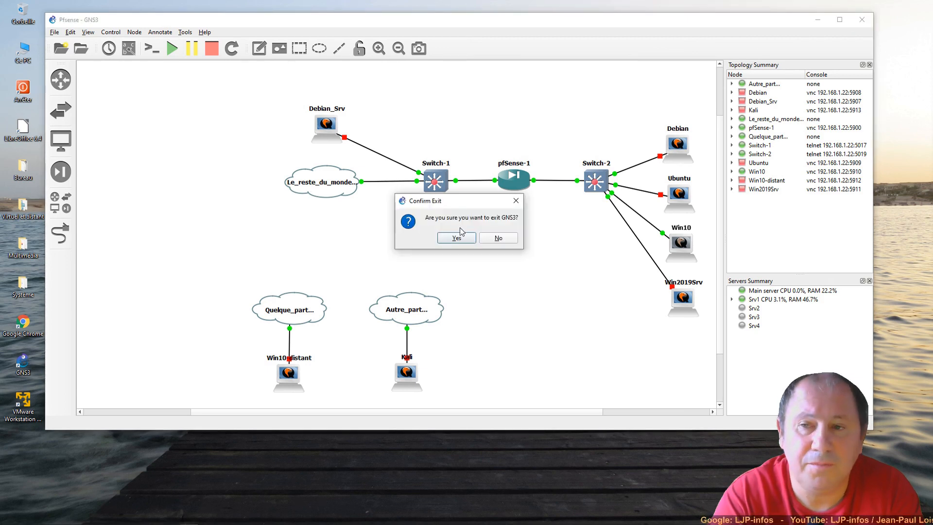
pyautogui.click(459, 233)
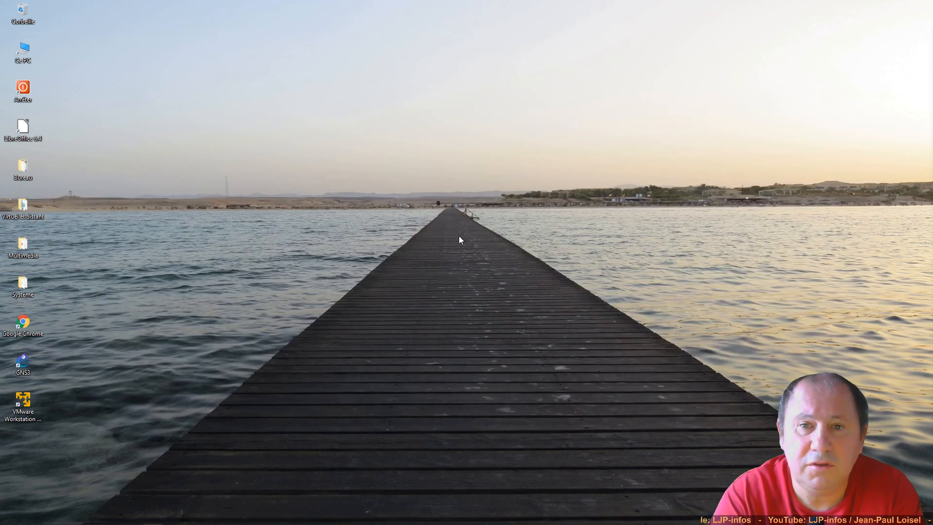